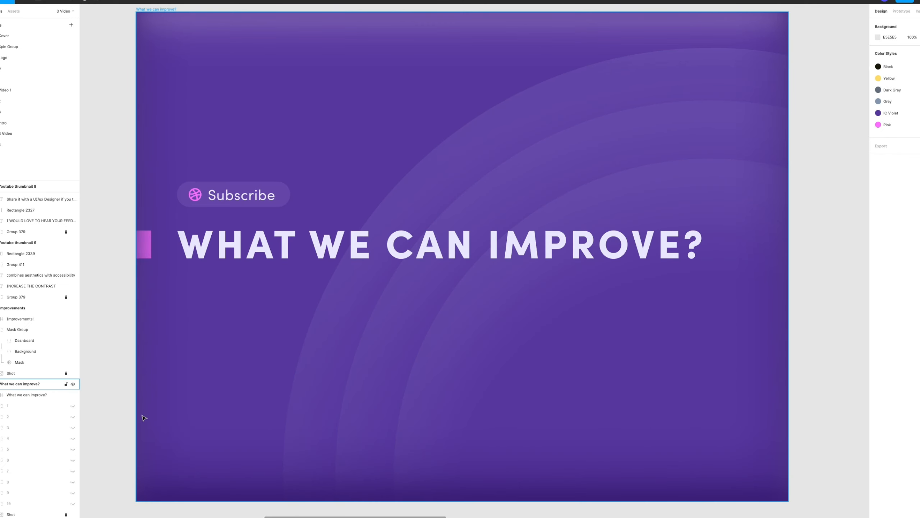
Hide the "What we can improve?" title cover and show the hidden markup layers over the original food-ordering dashboard.
click(56, 394)
click(73, 396)
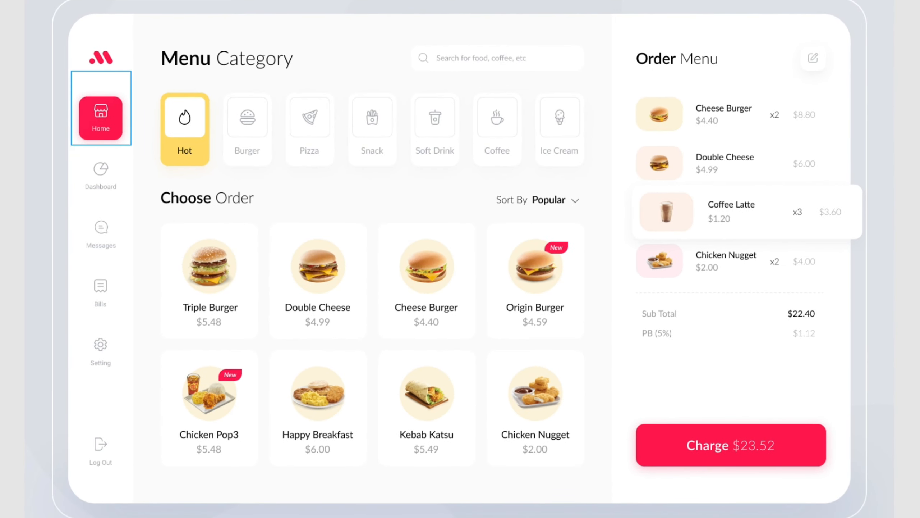
key(ctrl+shift+h)
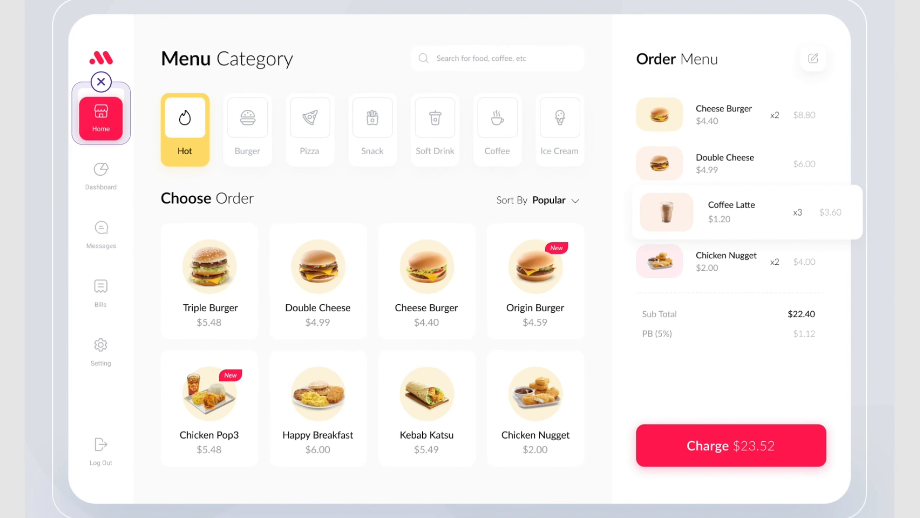
key(ctrl+shift+h)
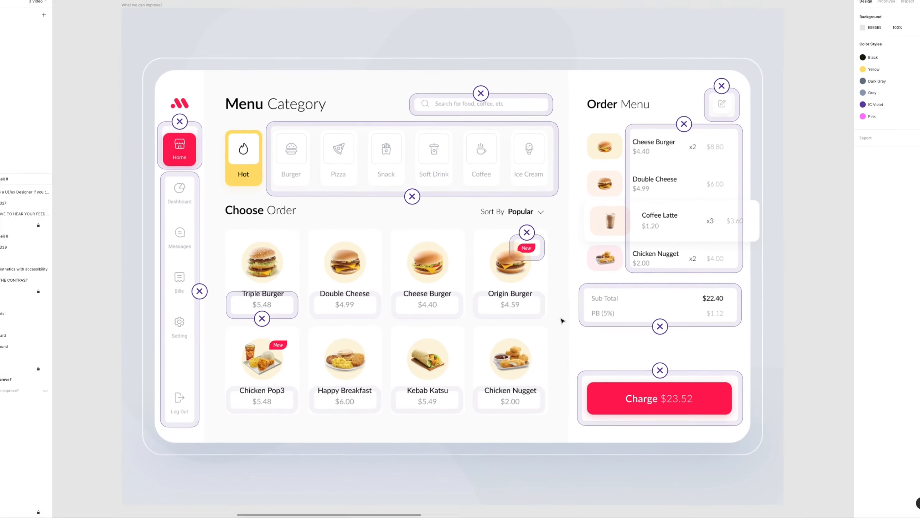
Go to the Improvements frame and hide its "Improvements!" title cover to expose the dashboard.
key(space)
drag(739, 309, 390, 292)
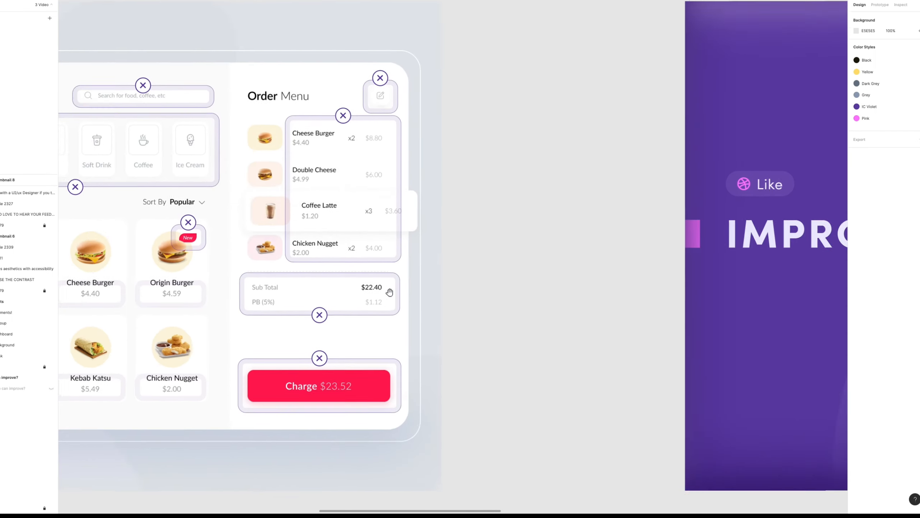
drag(768, 294, 321, 302)
drag(599, 341, 457, 341)
click(456, 342)
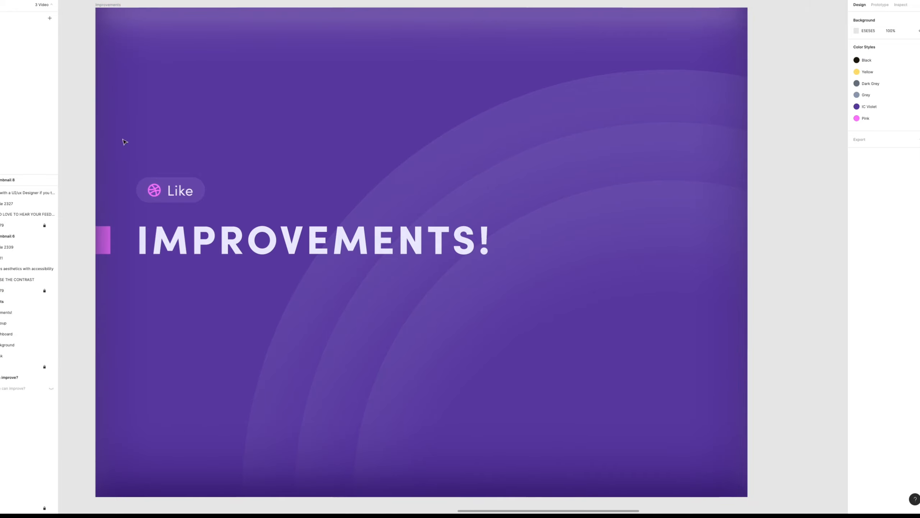
click(127, 6)
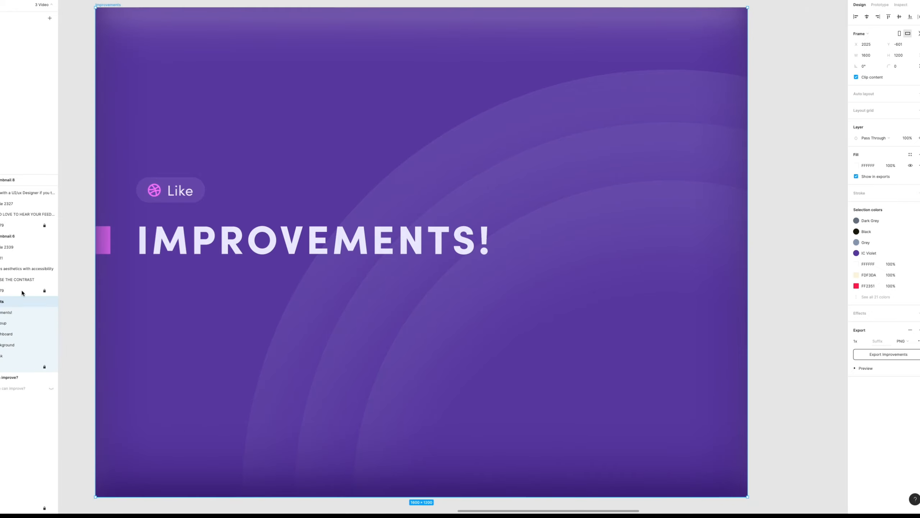
click(51, 313)
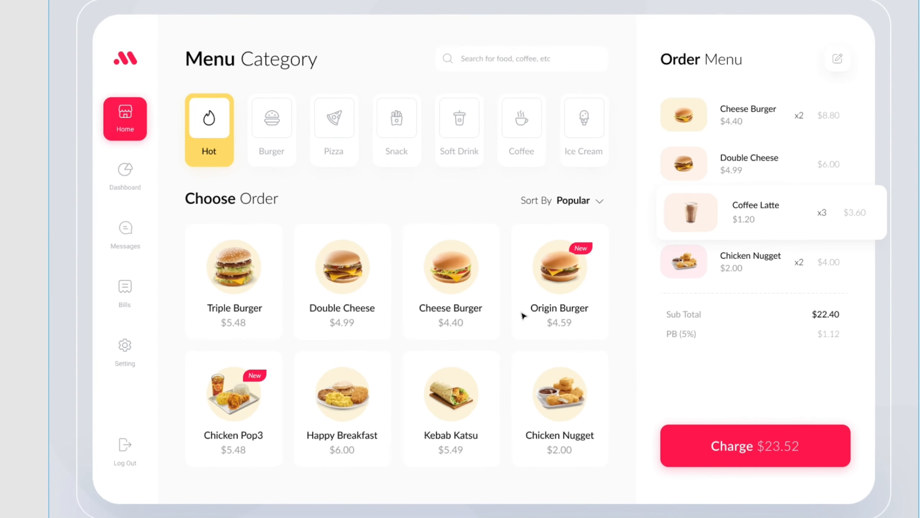
Widen the mask in the Improvements frame to 147 so it reveals only the redesigned navigation sidebar.
click(20, 224)
click(77, 207)
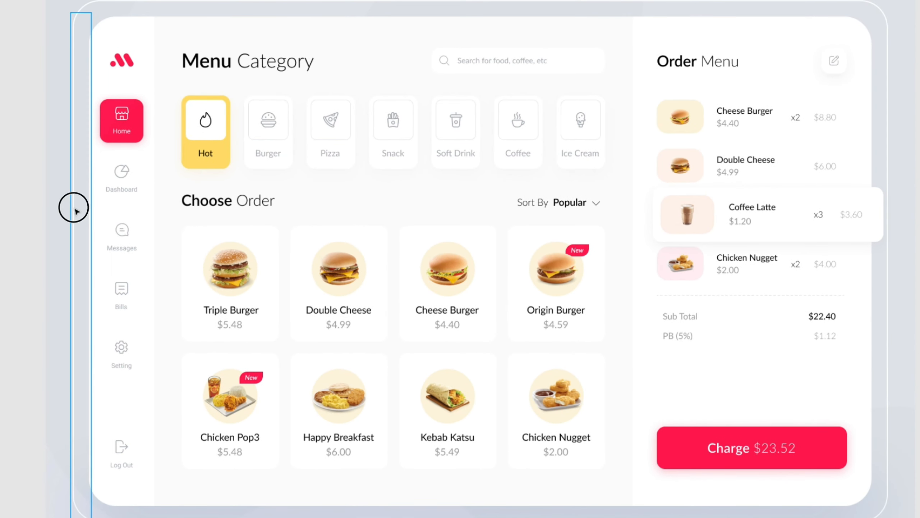
drag(89, 326, 166, 298)
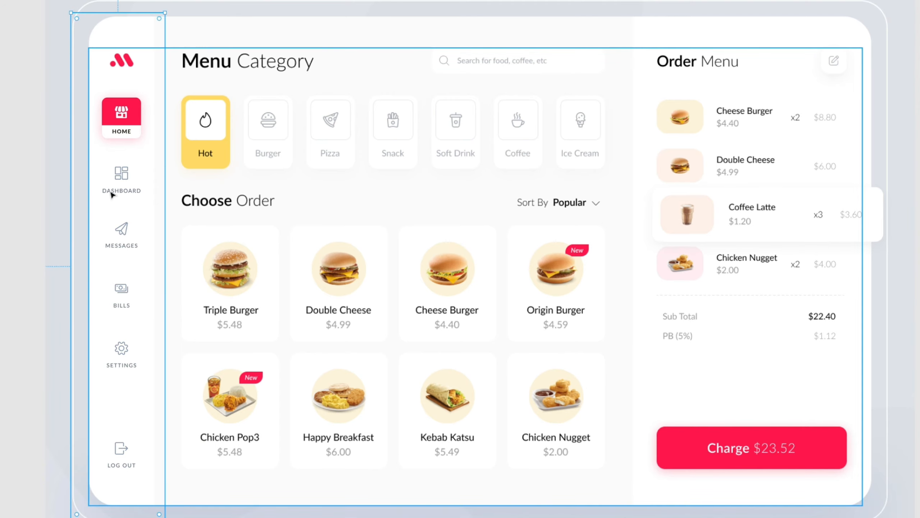
mouse_move(166, 156)
mouse_down()
mouse_move(90, 156)
mouse_move(150, 157)
mouse_up()
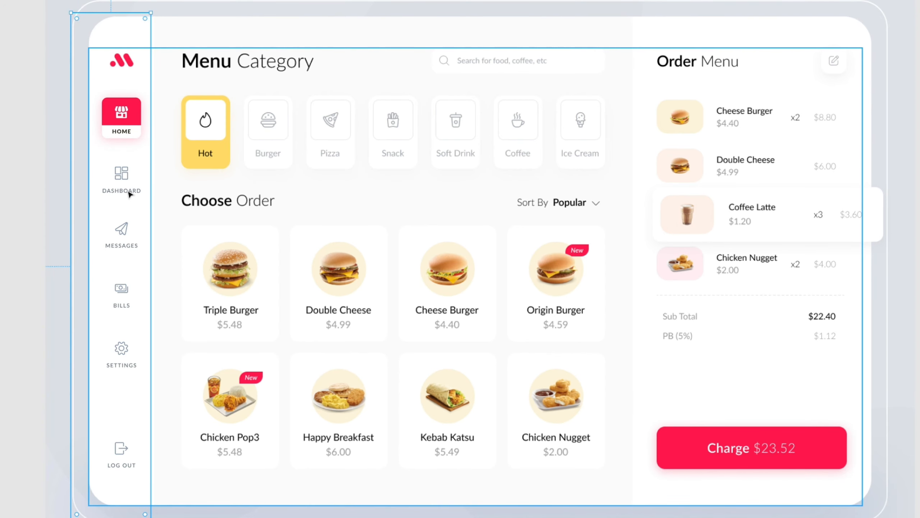
Examine the redesigned sidebar's icons and labels up close, especially Dashboard and Messages, and in the context of the full dashboard.
drag(162, 258, 420, 305)
key(ctrl+plus)
key(ctrl+plus)
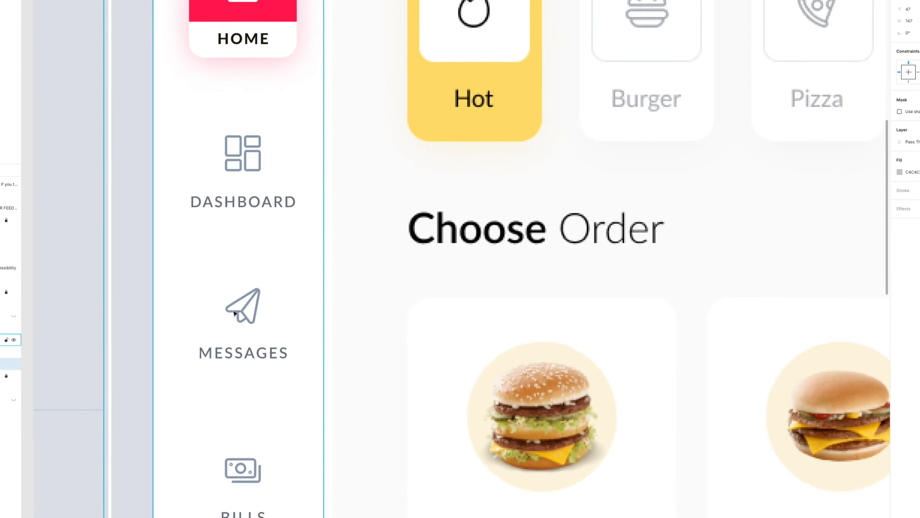
key(ctrl+plus)
drag(216, 377, 596, 274)
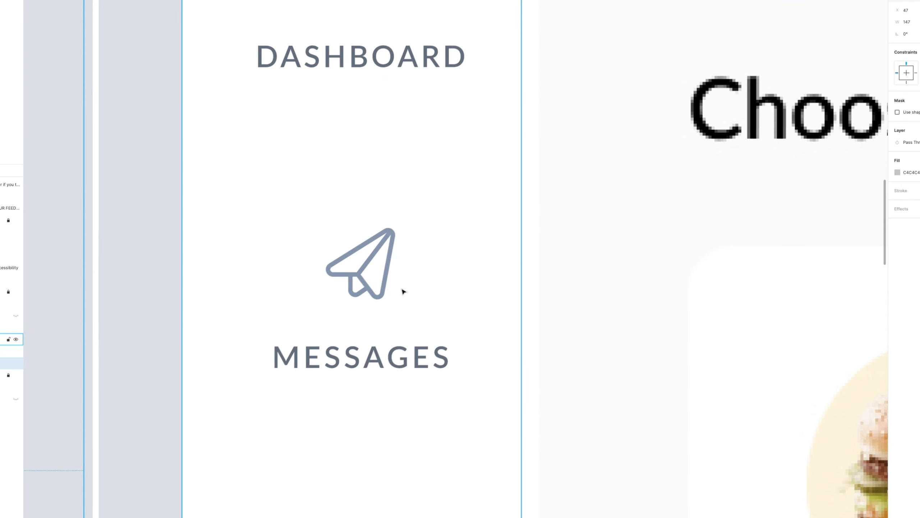
key(ctrl+plus)
key(ctrl+minus)
key(ctrl+minus)
key(ctrl+minus)
key(ctrl+minus)
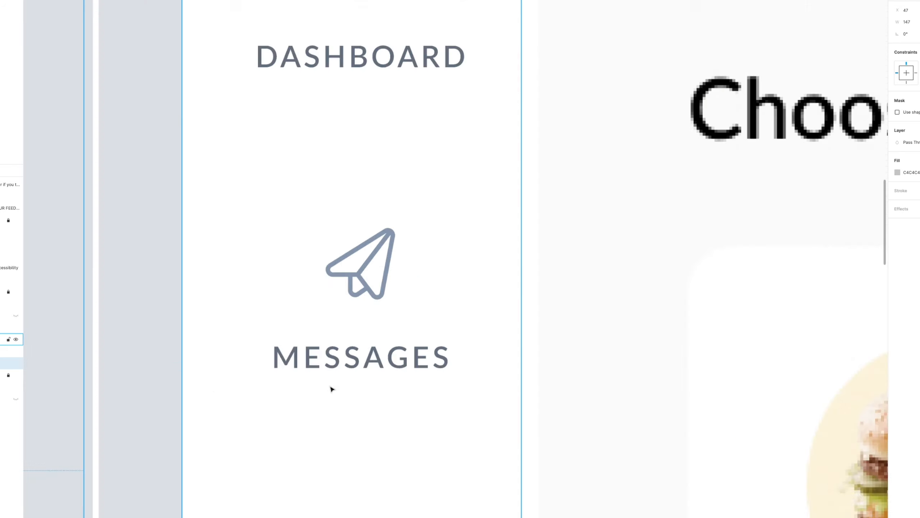
key(ctrl+plus)
drag(587, 348, 256, 337)
drag(183, 233, 201, 244)
key(ctrl+minus)
key(ctrl+plus)
scroll(255, 274, left, 1)
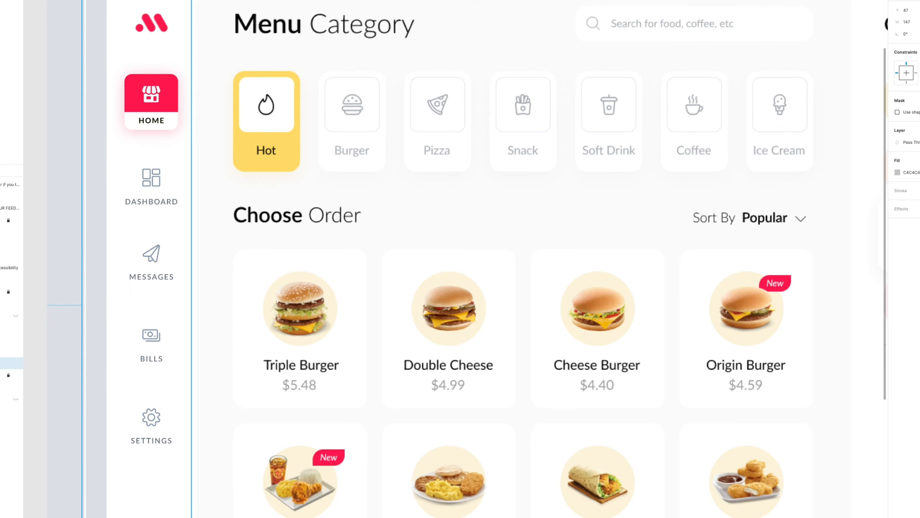
Widen the mask to 1021 to reveal the redesigned menu category and order cards up to the Order Menu section.
click(919, 1)
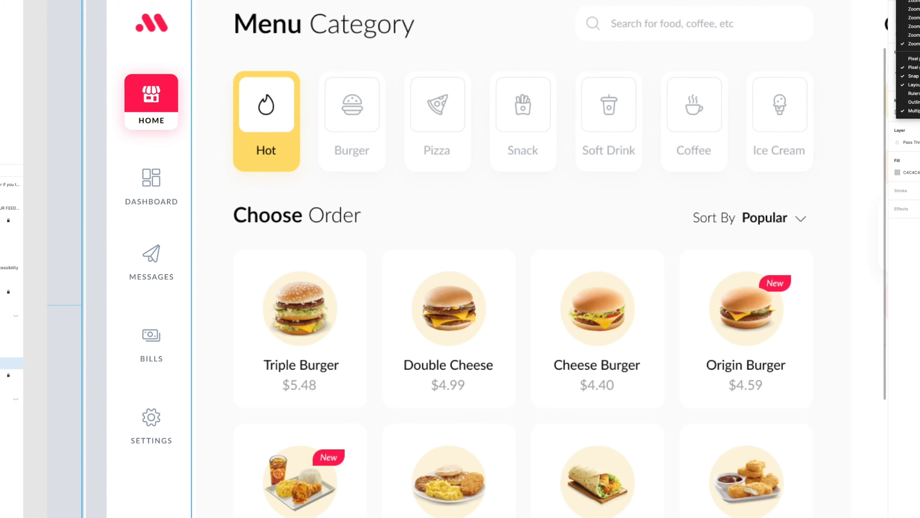
key(Return)
drag(408, 305, 341, 266)
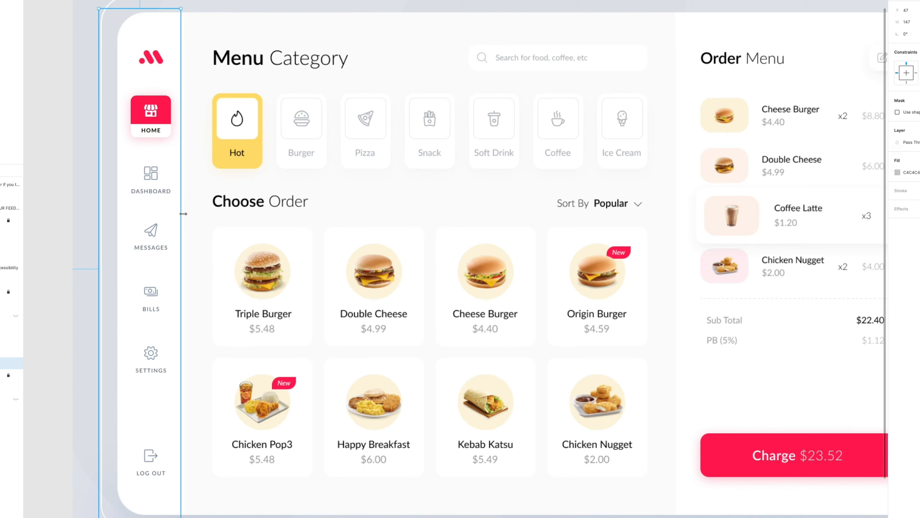
drag(181, 217, 677, 220)
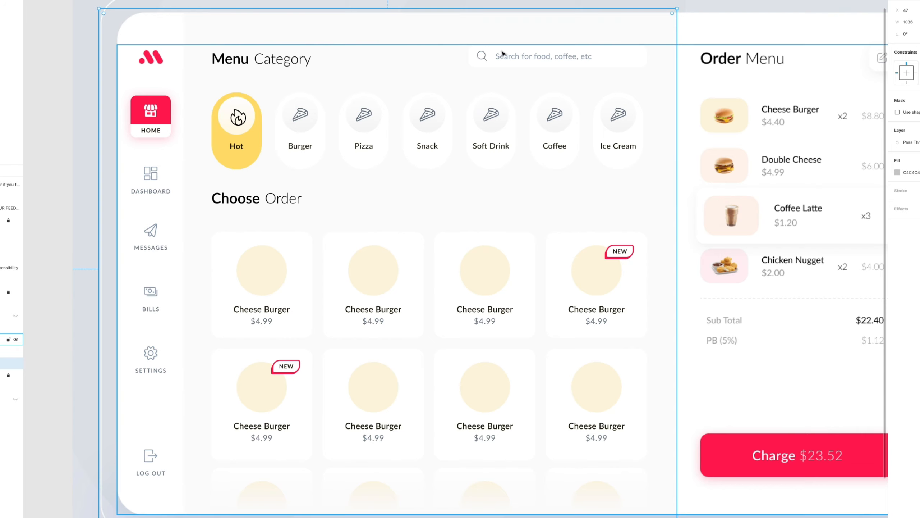
drag(677, 51, 673, 83)
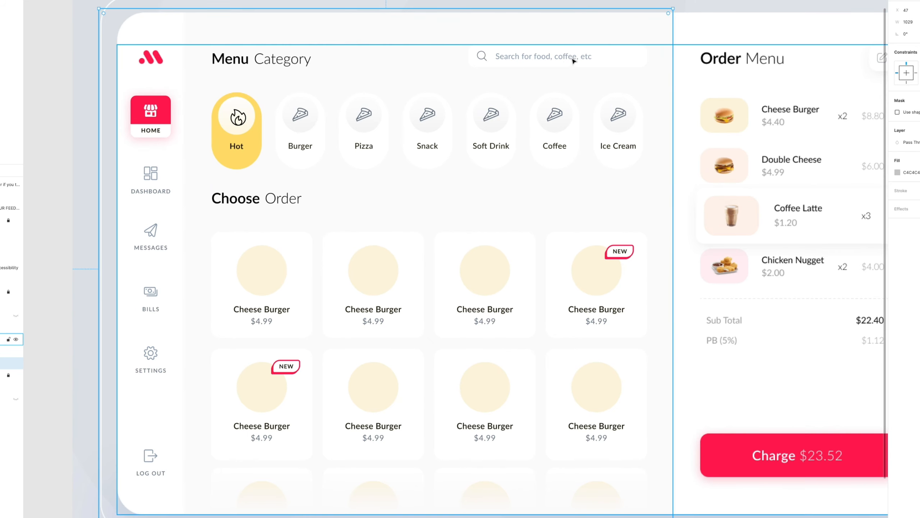
drag(671, 70, 454, 77)
drag(651, 75, 673, 87)
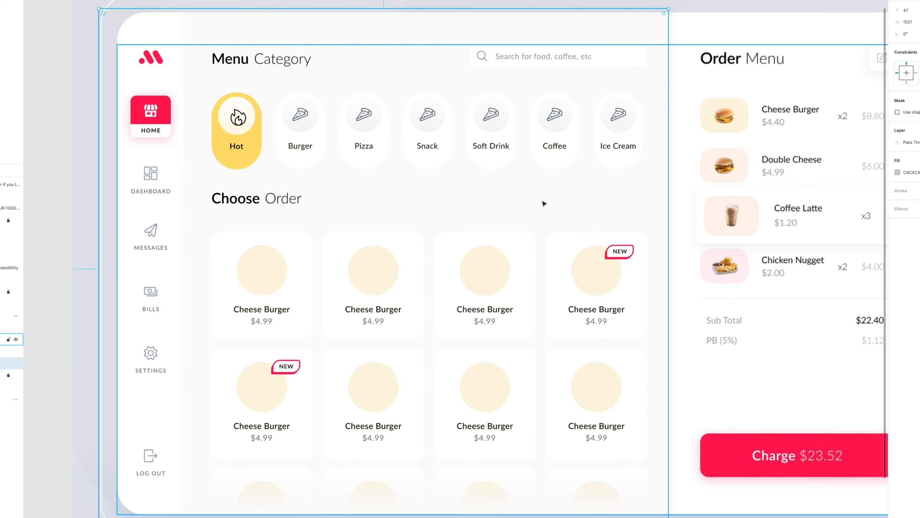
Narrow the mask to 815 to compare the old and new category cards, keeping the mask selected.
drag(669, 178, 526, 214)
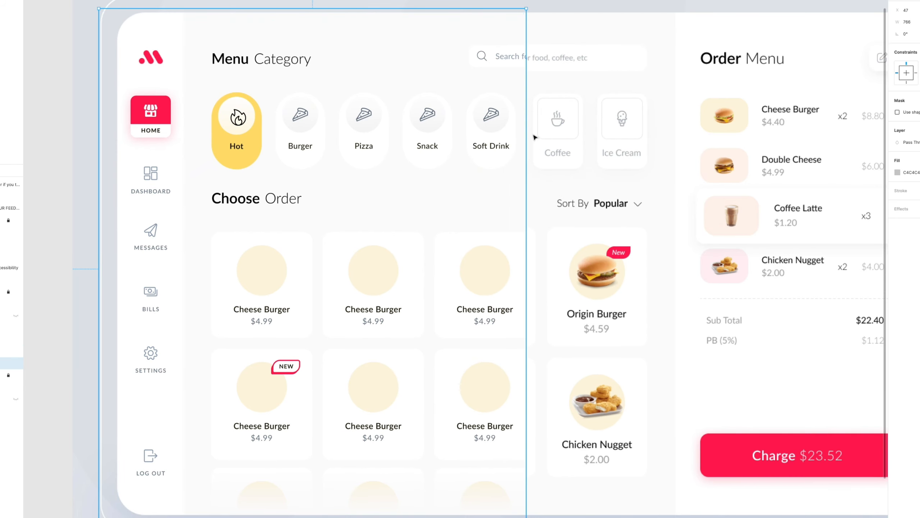
drag(526, 143, 554, 157)
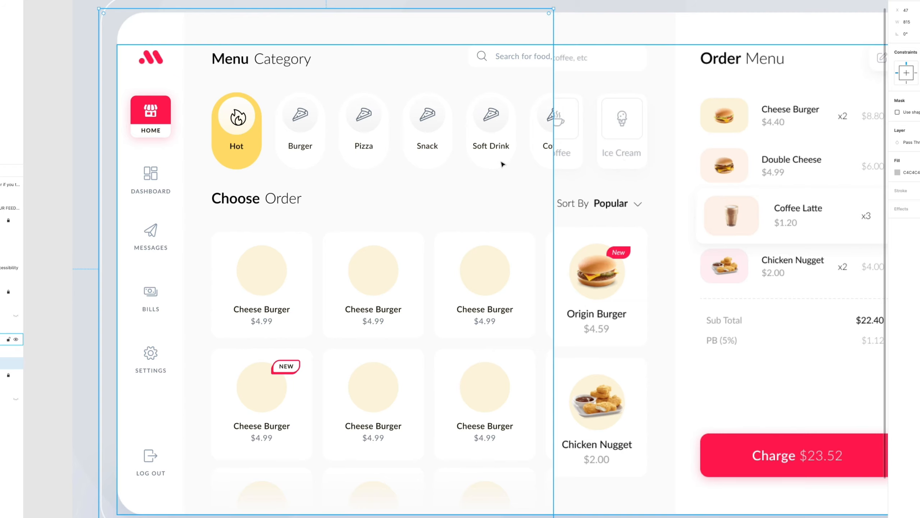
click(493, 119)
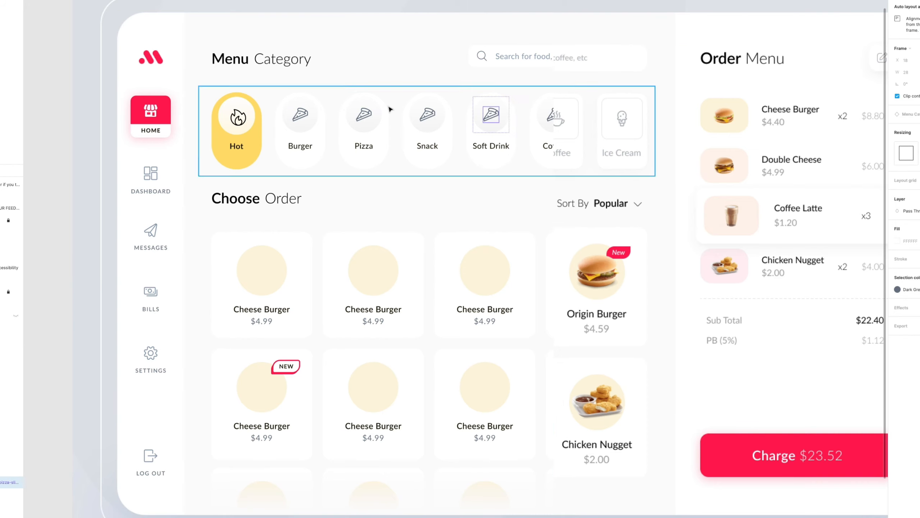
click(306, 219)
click(163, 309)
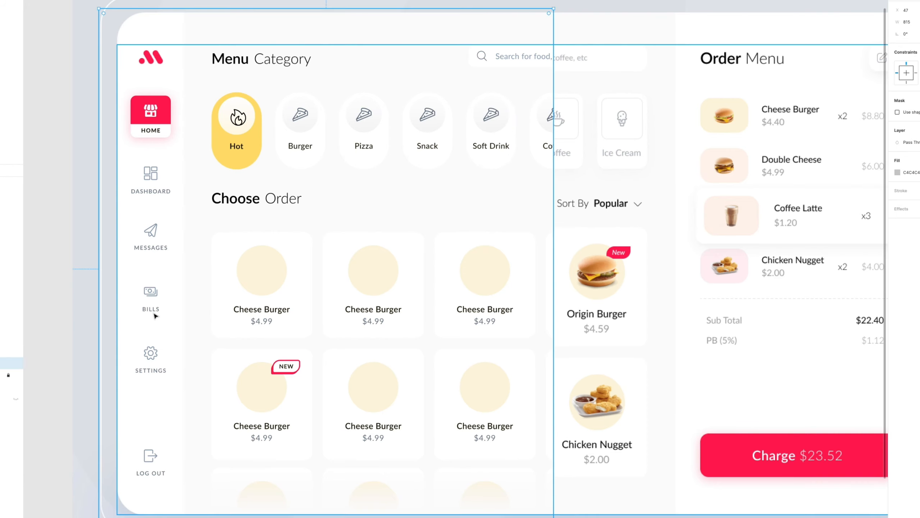
double_click(153, 308)
key(Escape)
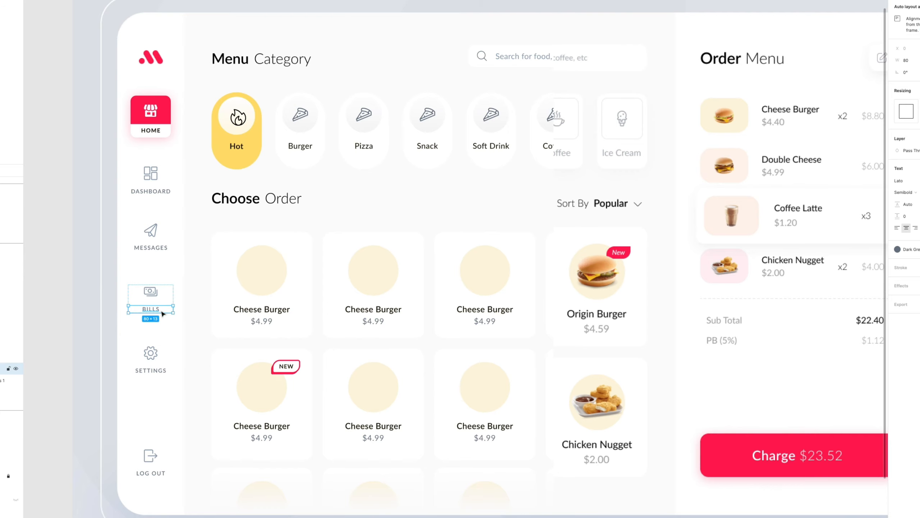
click(499, 199)
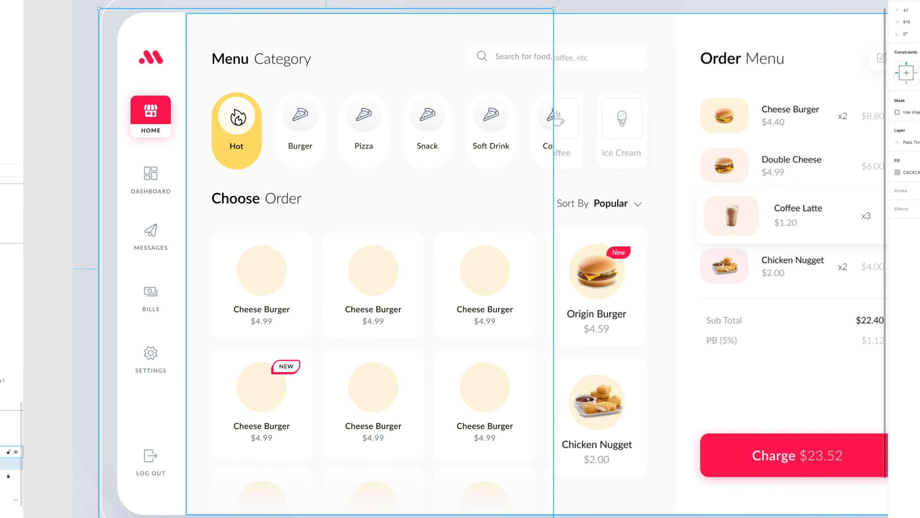
Set the mask's width back to 1021 to show all redesigned category and order cards, and deselect it.
drag(553, 162, 669, 157)
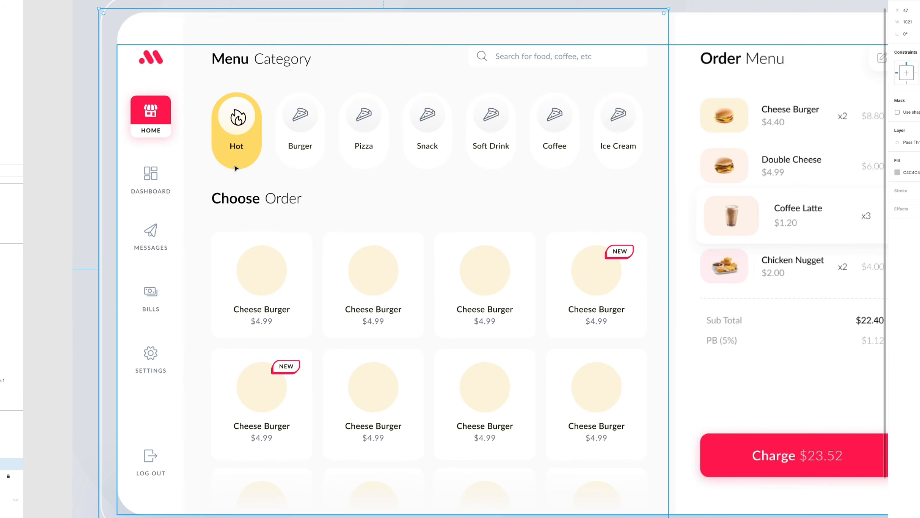
click(64, 187)
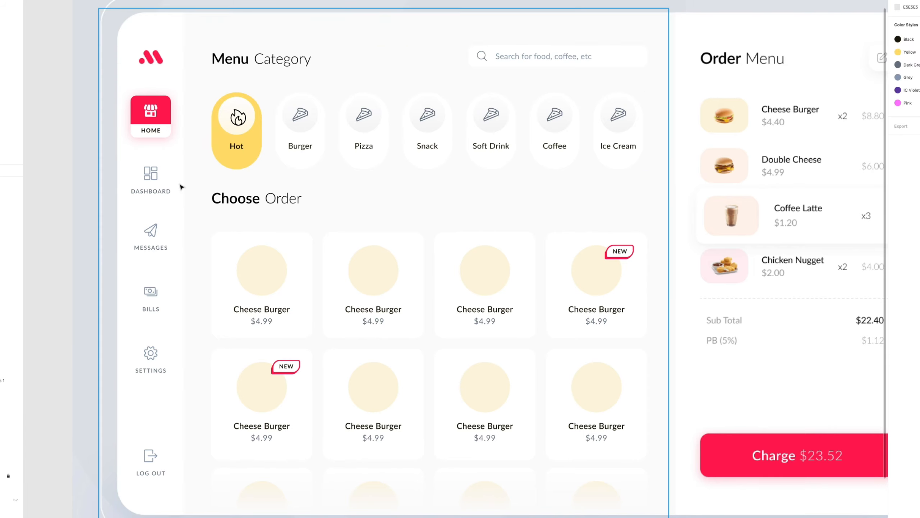
drag(305, 223, 291, 209)
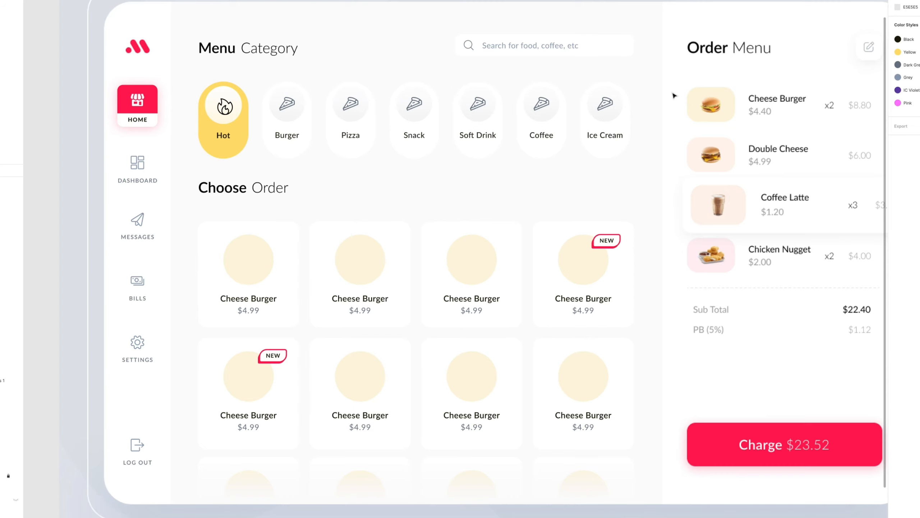
Narrow the mask to 795 so the original fourth card column shows beside the redesigned ones, and deselect it.
drag(666, 152, 626, 150)
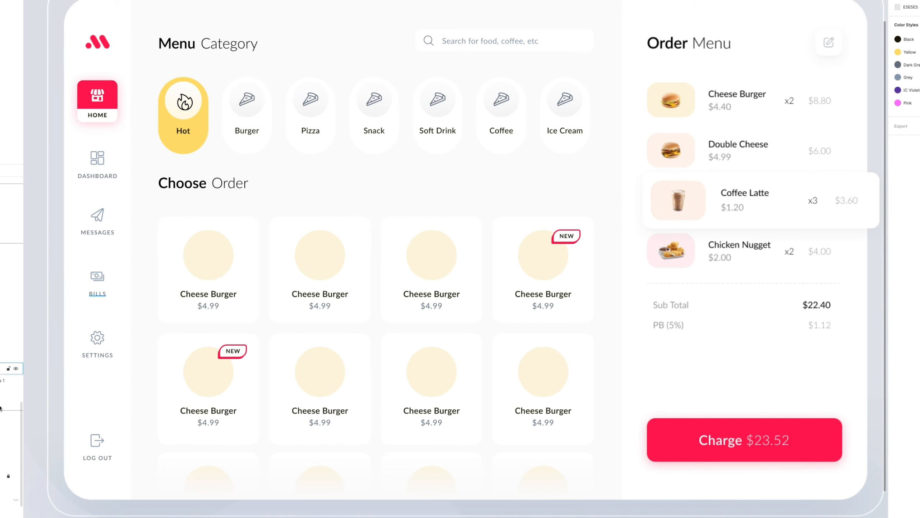
click(7, 464)
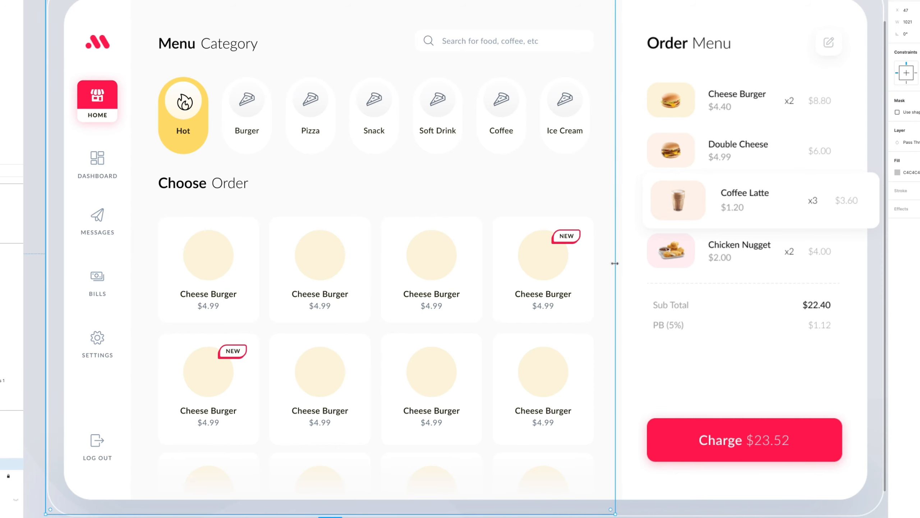
drag(613, 261, 489, 261)
key(Escape)
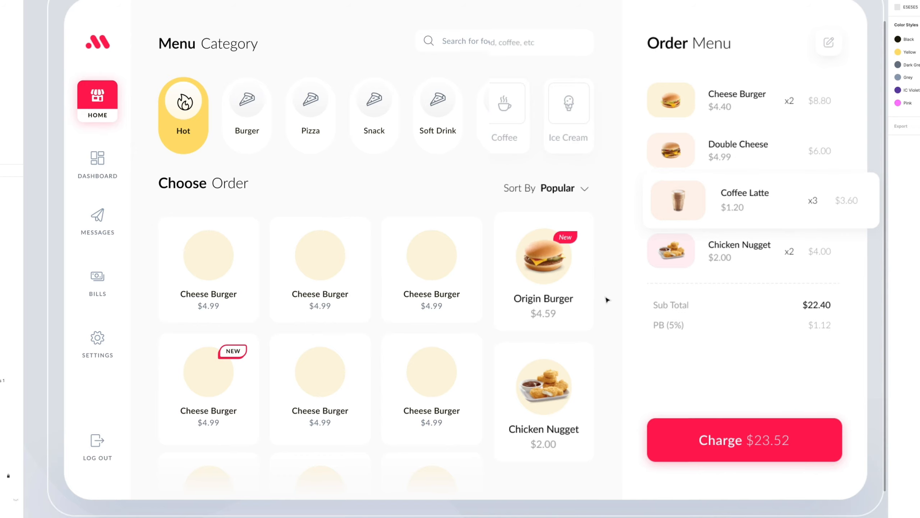
Reselect the mask, widen it to 992 to reveal the redesigned cards, and pull it back to 842 for comparison.
drag(622, 305, 608, 305)
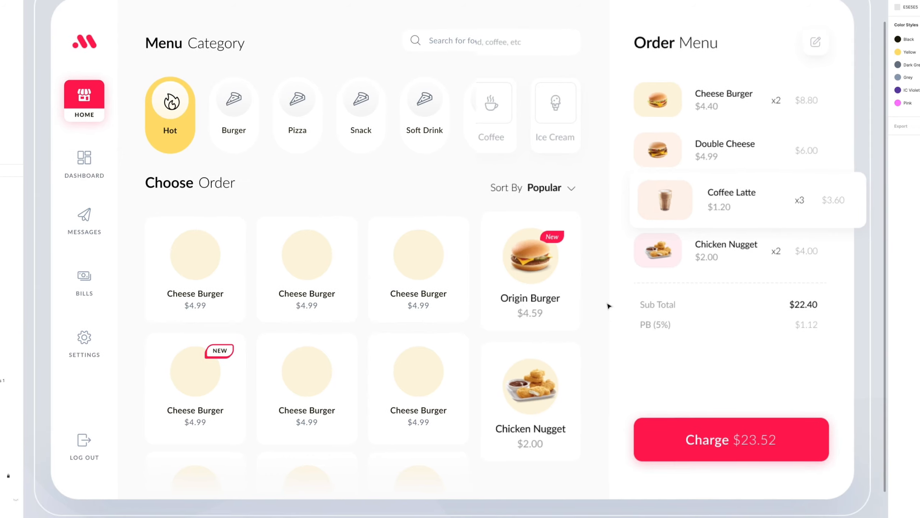
click(431, 253)
click(3, 195)
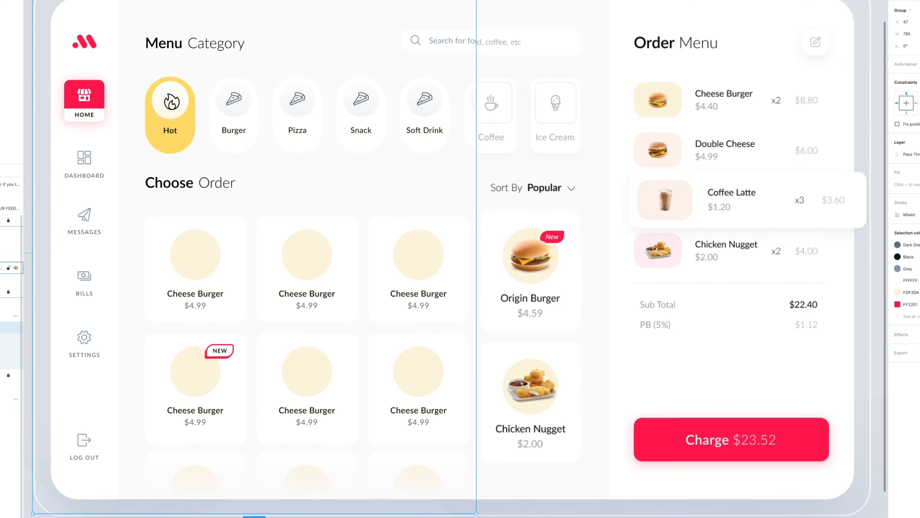
click(3, 315)
drag(476, 310, 586, 305)
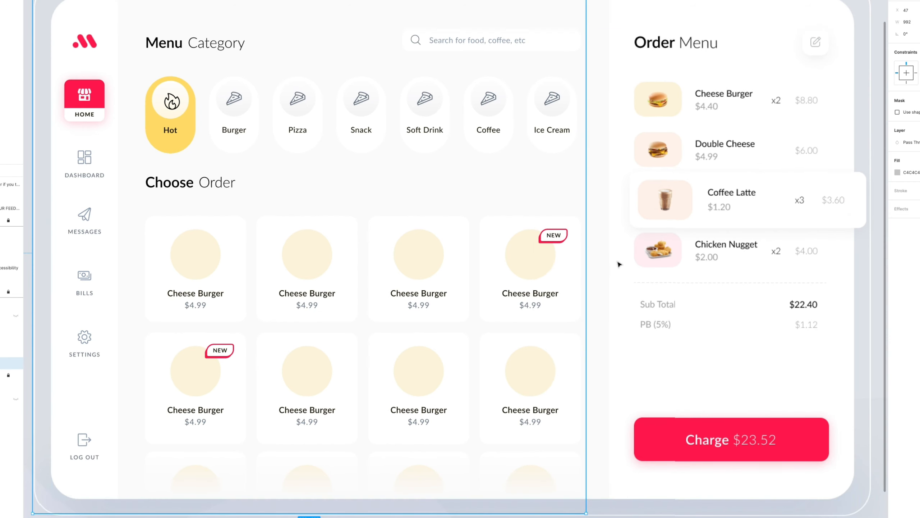
drag(586, 263, 529, 263)
drag(542, 266, 502, 268)
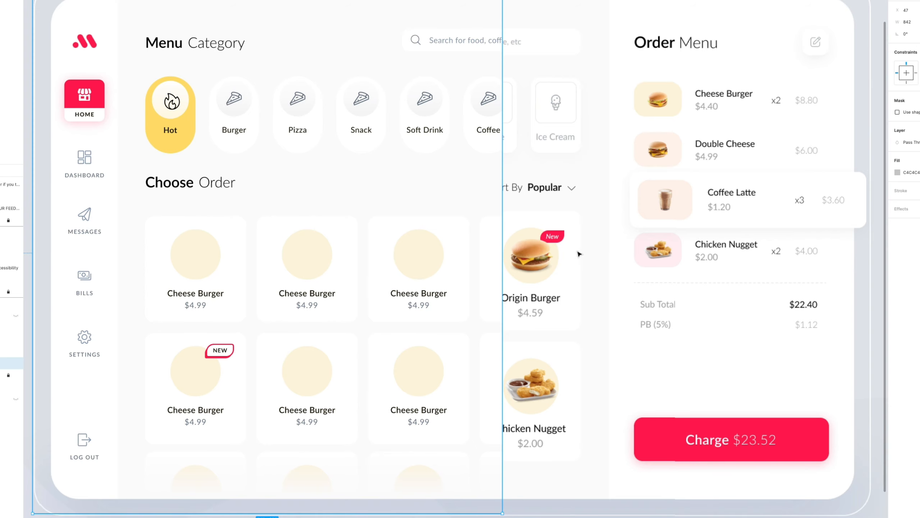
Widen the mask to 979 so the placeholder version's fourth card column shows, and inspect its NEW badge up close.
drag(505, 261, 579, 251)
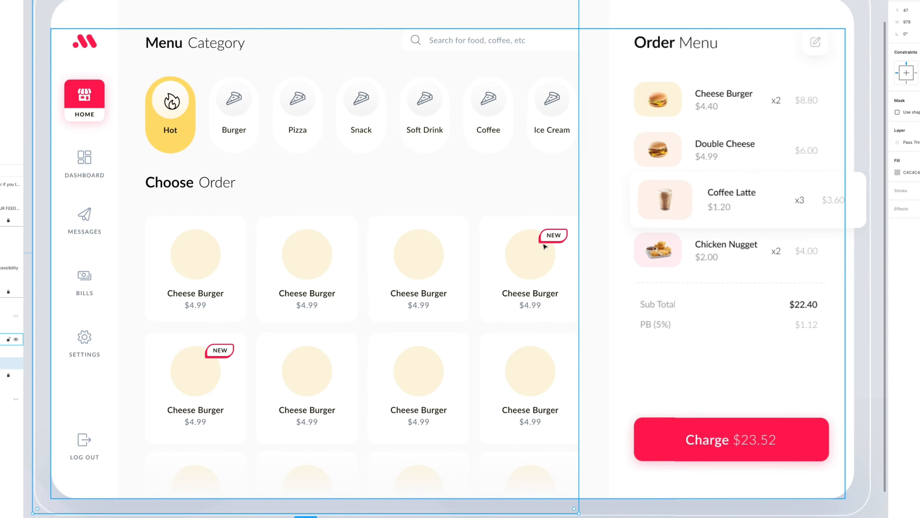
key(super+plus)
key(super+plus)
key(super+plus)
key(super+plus)
drag(554, 247, 84, 306)
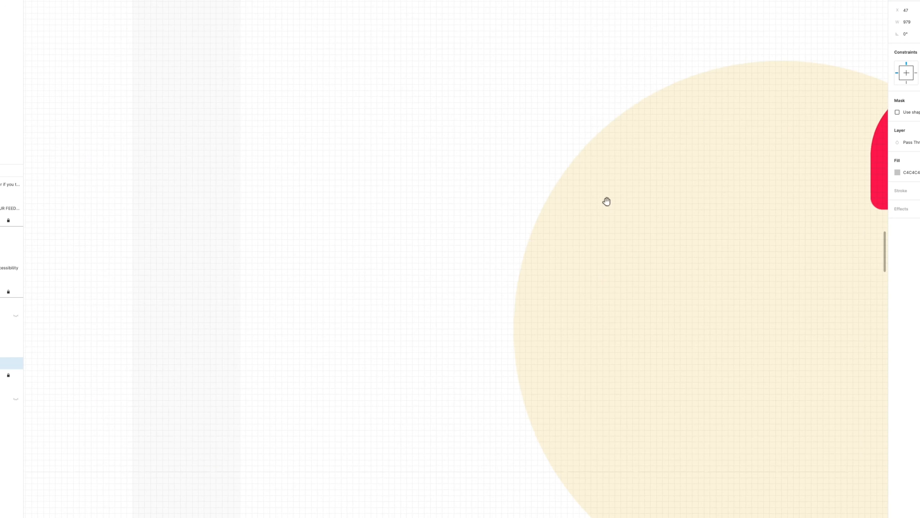
drag(807, 177, 349, 248)
Try moving the red backing shape away from the NEW badge, and undo the move.
click(422, 242)
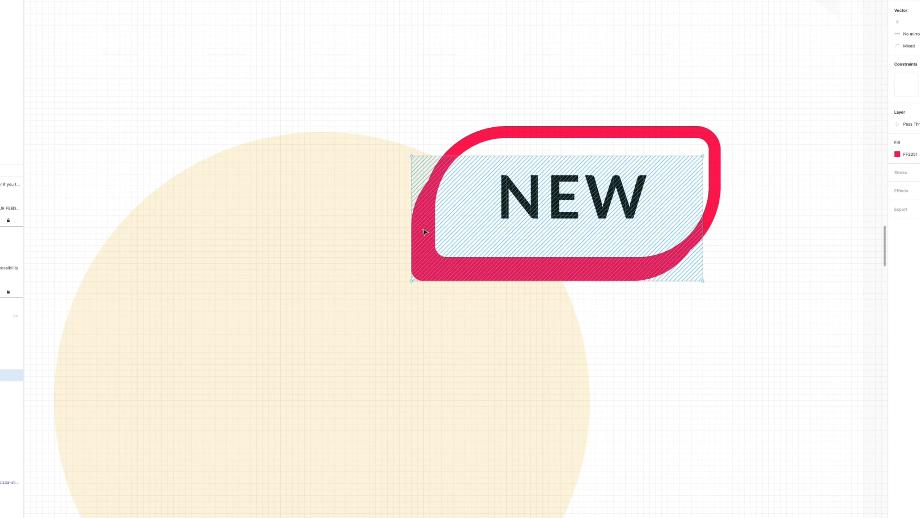
drag(422, 242, 499, 396)
key(super+z)
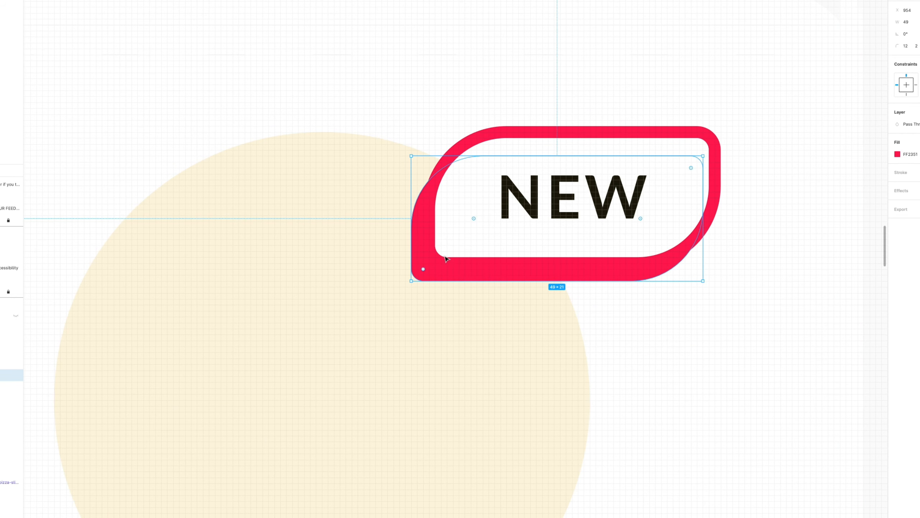
Clear the selection and examine the NEW badges within the card grid and the dashboard as a whole.
key(super+minus)
click(754, 196)
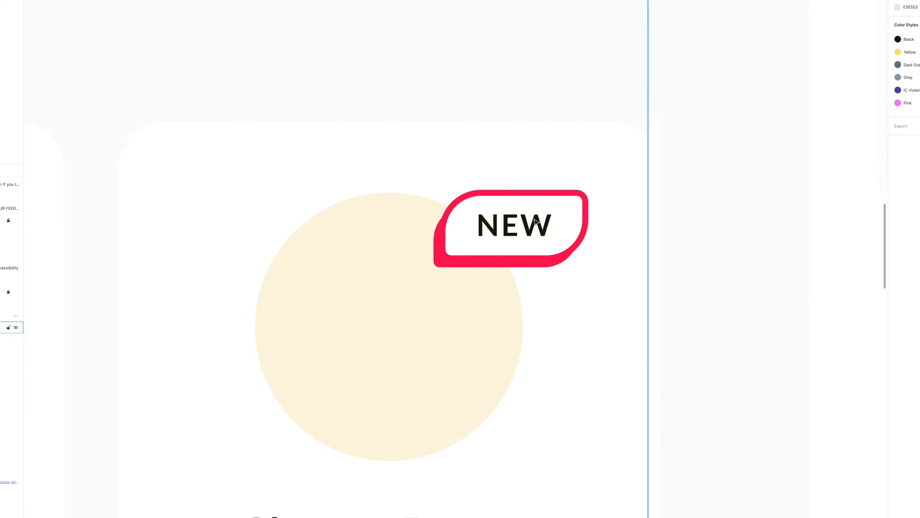
scroll(520, 233, down, 5)
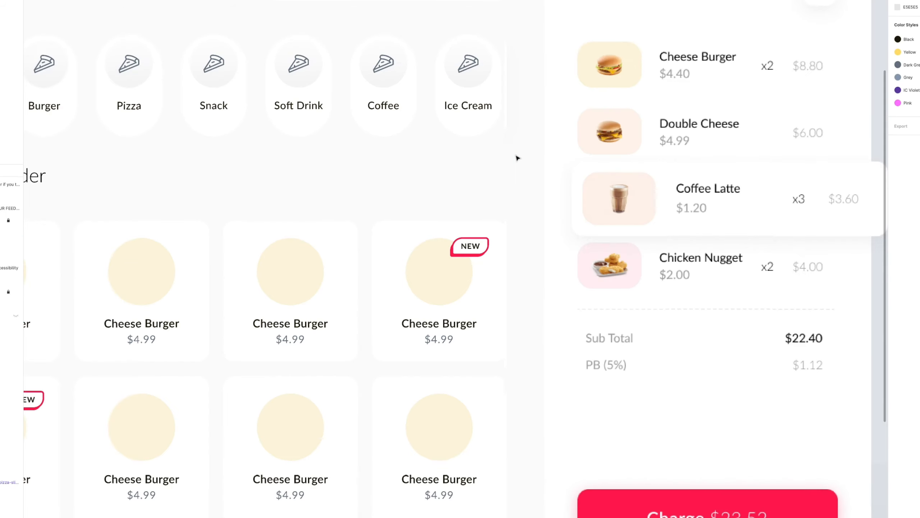
scroll(521, 232, up, 3)
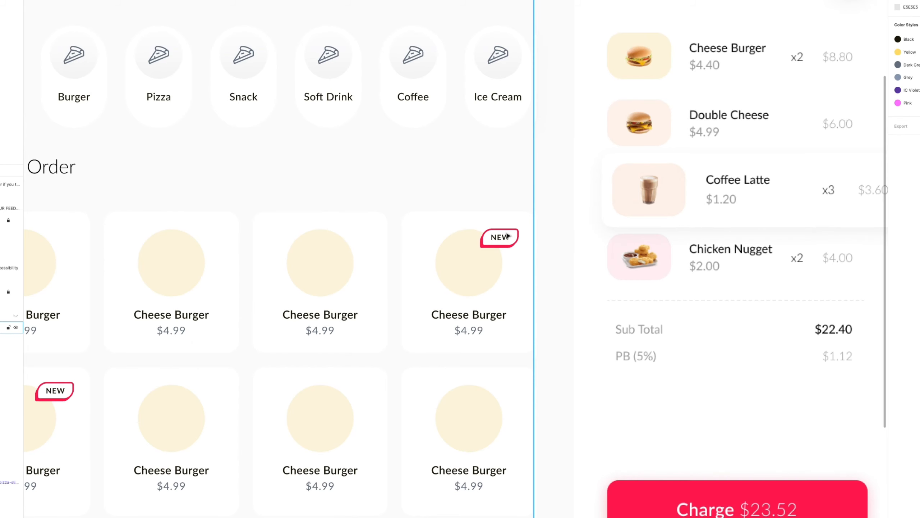
key(super+minus)
drag(500, 215, 517, 214)
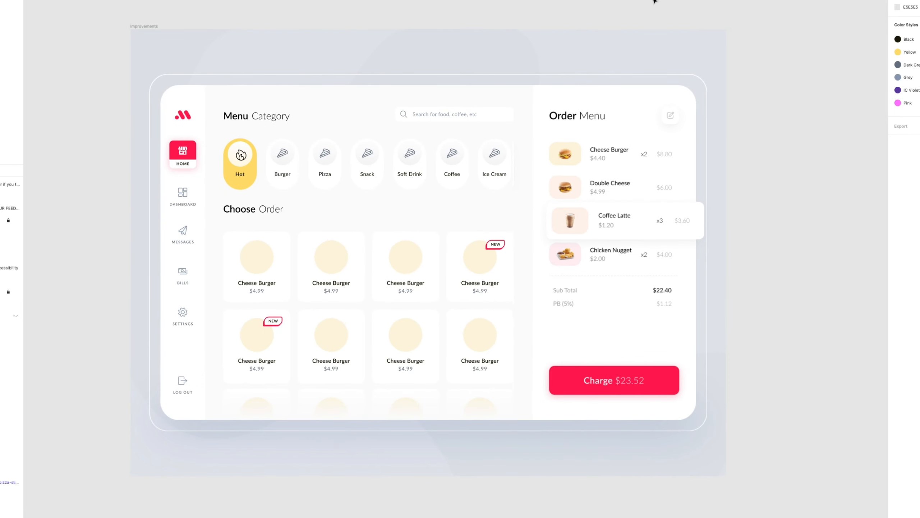
click(919, 1)
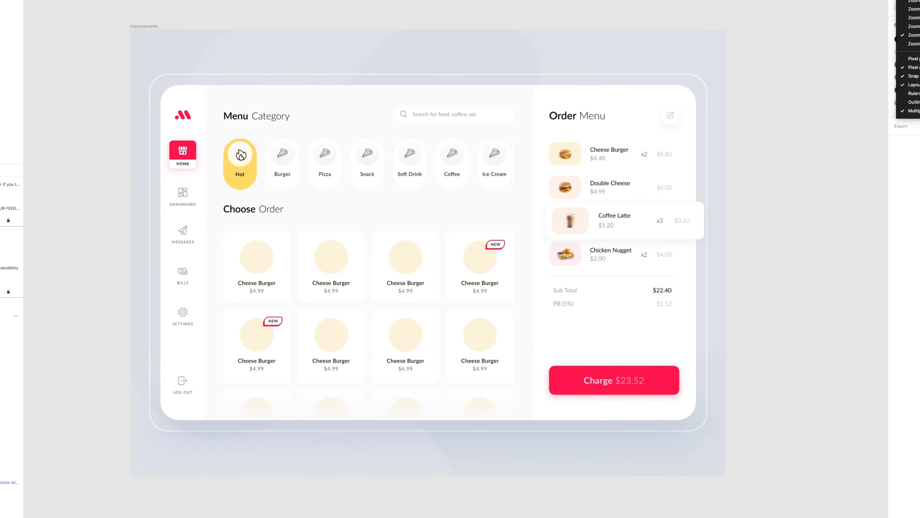
key(Return)
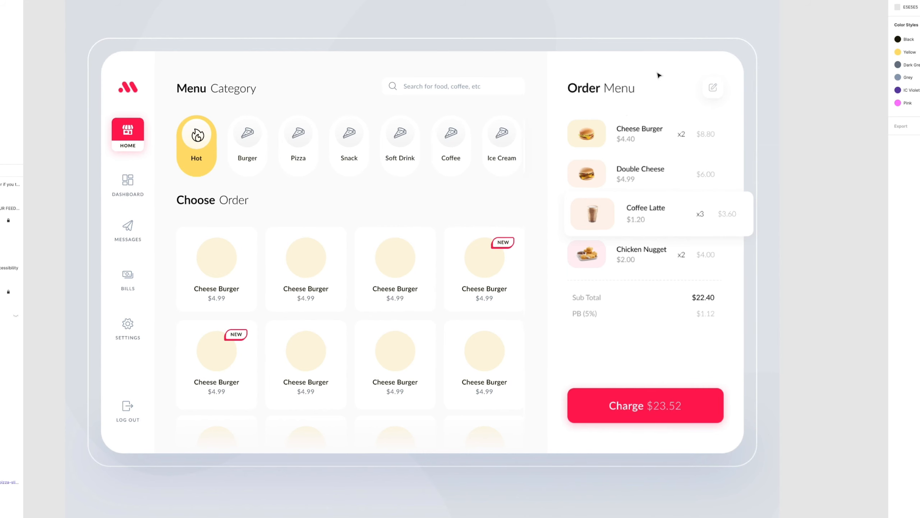
click(919, 1)
key(Return)
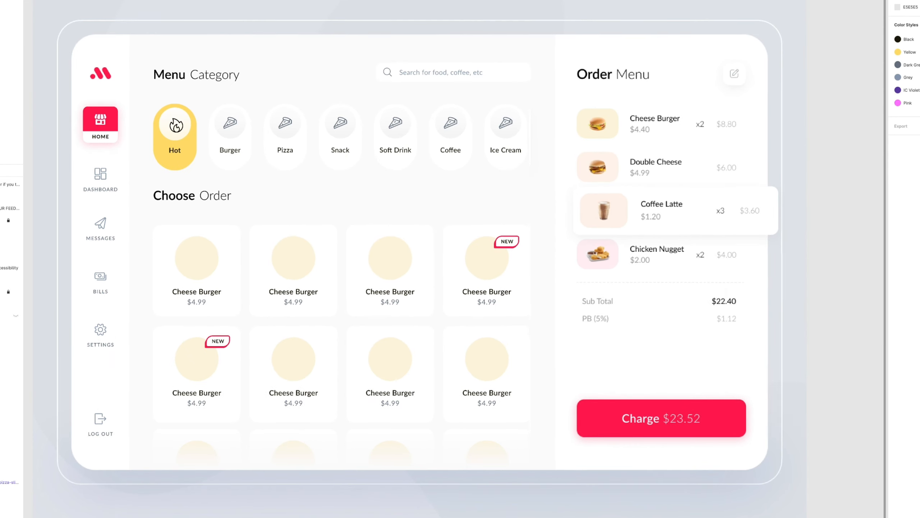
drag(505, 147, 538, 160)
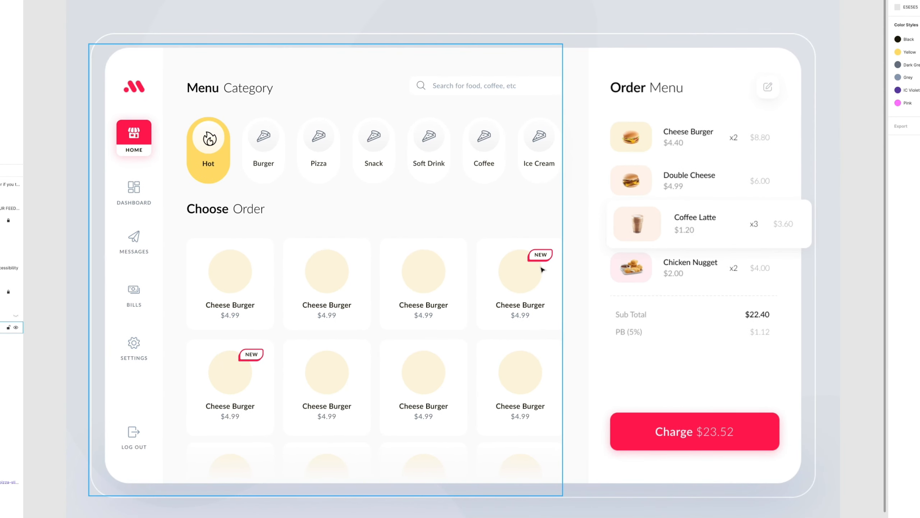
Inspect the fourth card's NEW badge frame and its red backing shape, leaving nothing selected.
scroll(558, 274, down, 1)
click(527, 257)
double_click(527, 257)
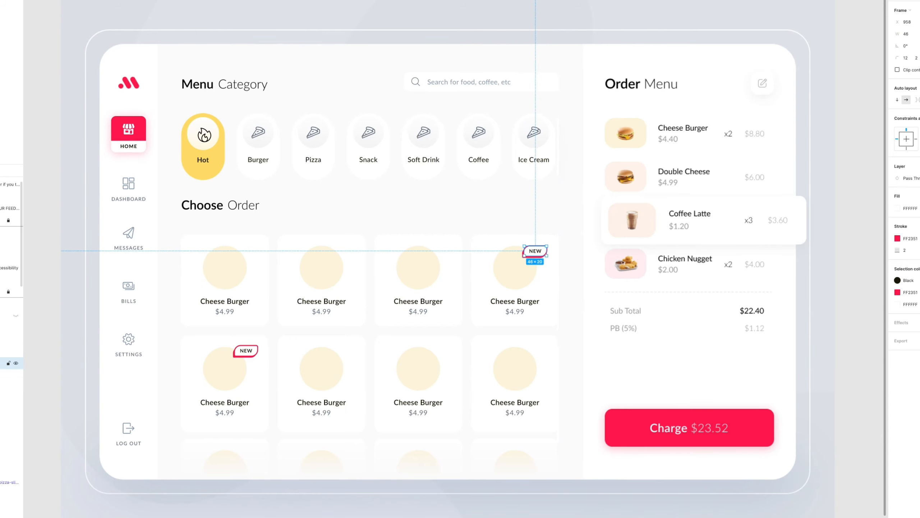
click(17, 376)
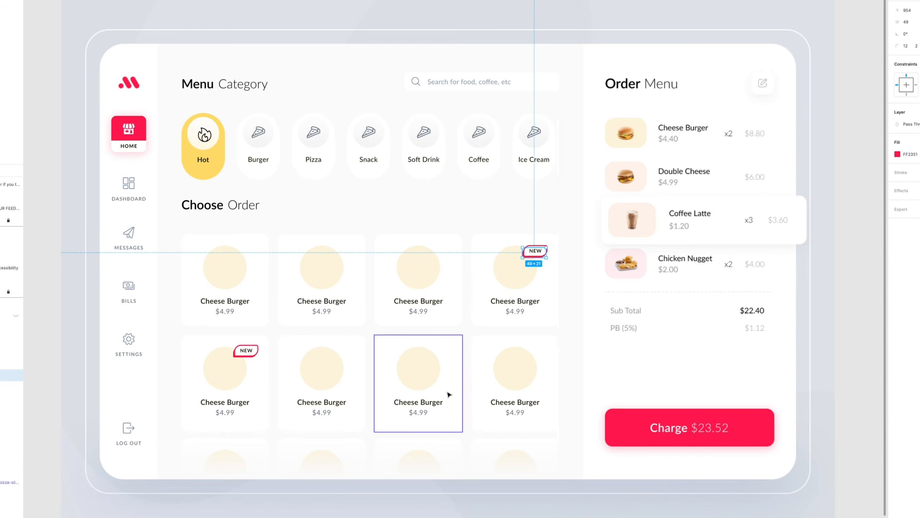
key(Escape)
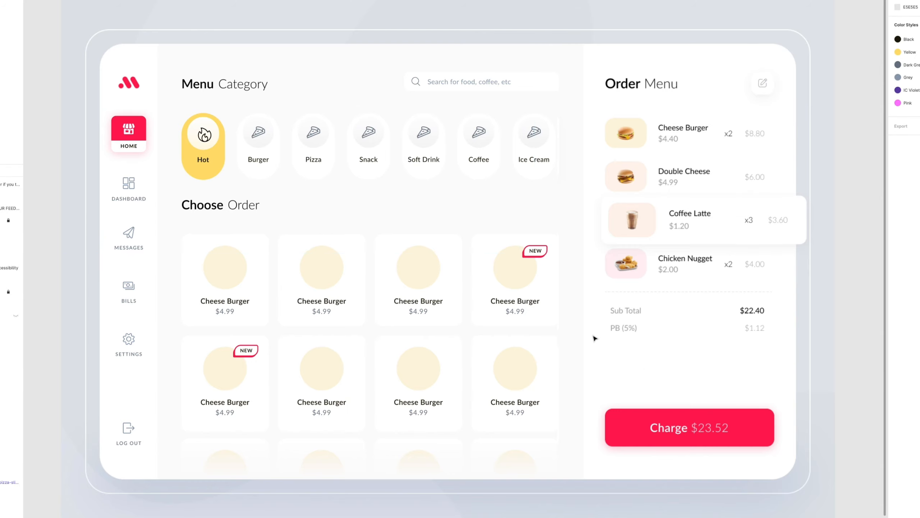
Select the mask inside its group, widen it to 1206 so it splits the Order Menu panel, and deselect it.
drag(599, 336, 576, 336)
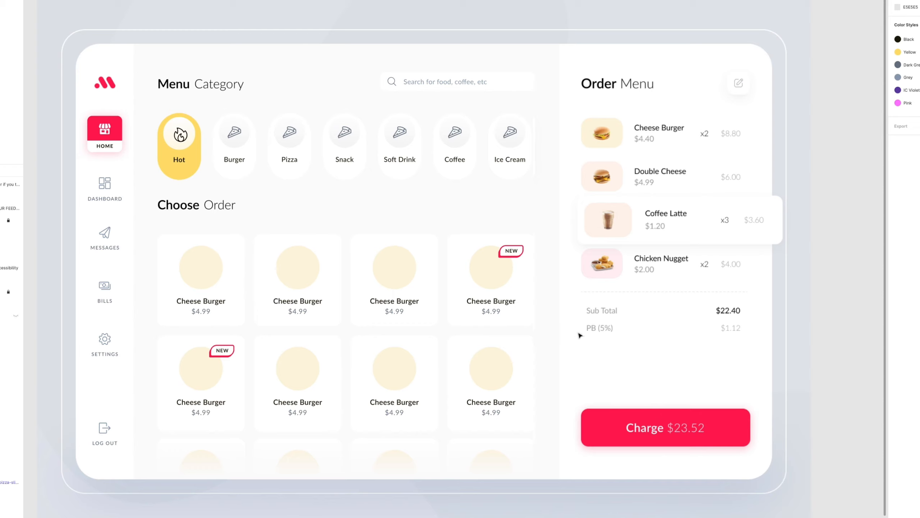
click(466, 209)
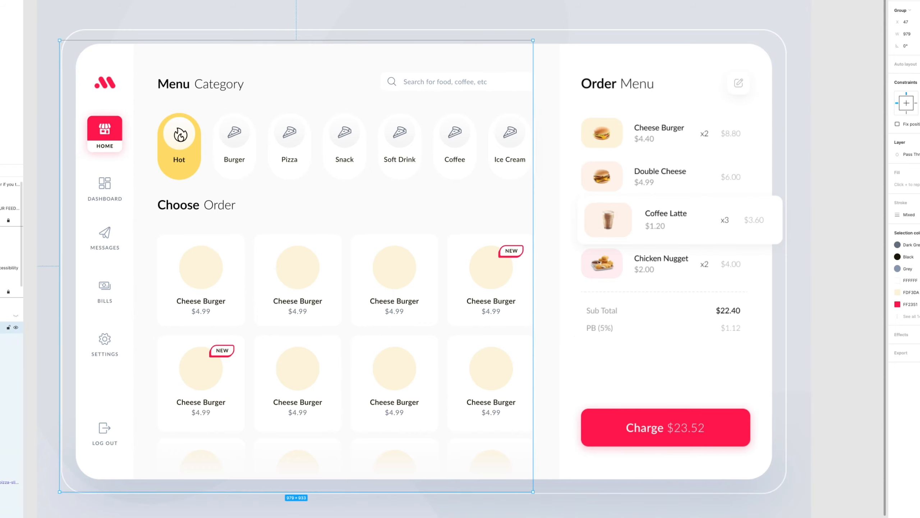
click(1, 327)
click(3, 375)
click(3, 363)
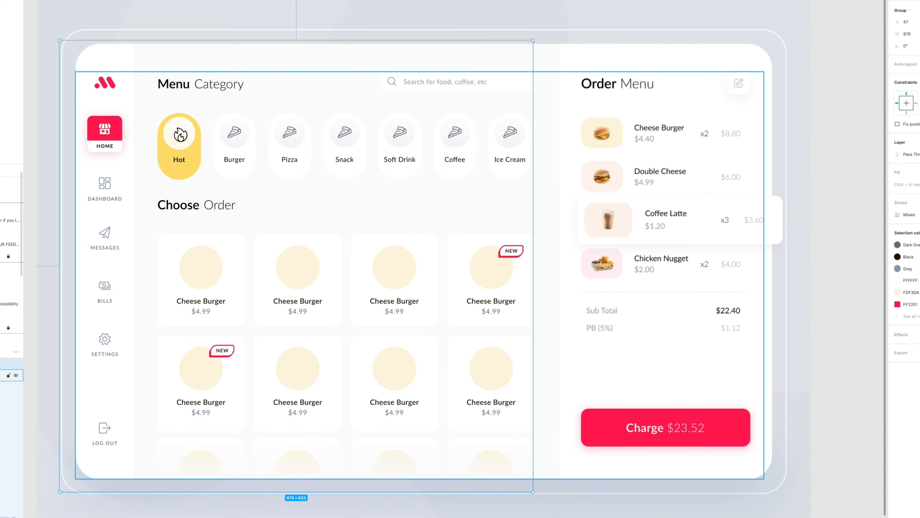
click(9, 399)
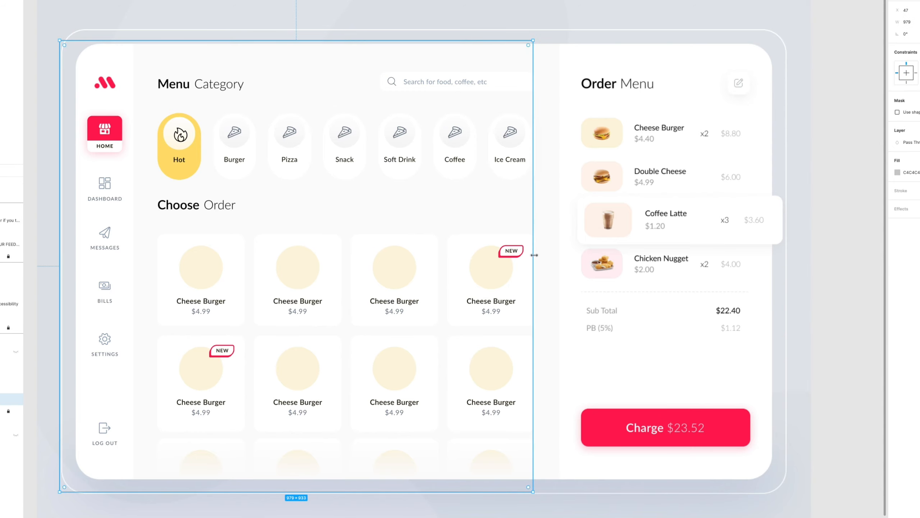
drag(535, 256, 640, 286)
click(798, 101)
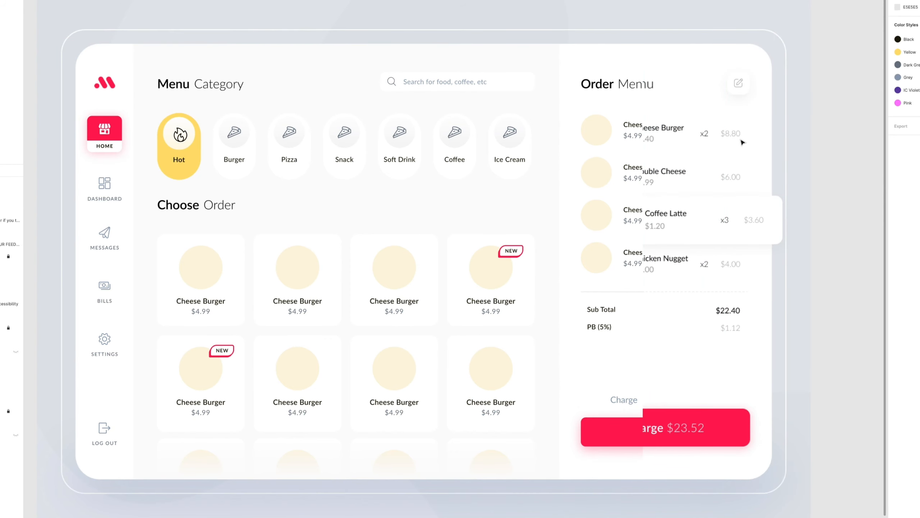
Reselect the mask and widen it to 1515 to show the placeholder version's entire Order Menu with the BUY button.
click(725, 138)
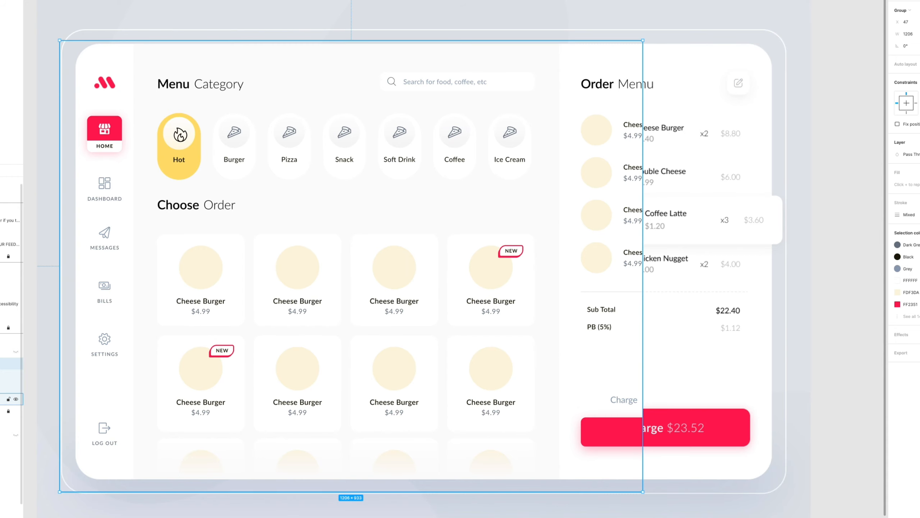
click(2, 398)
drag(644, 266, 792, 260)
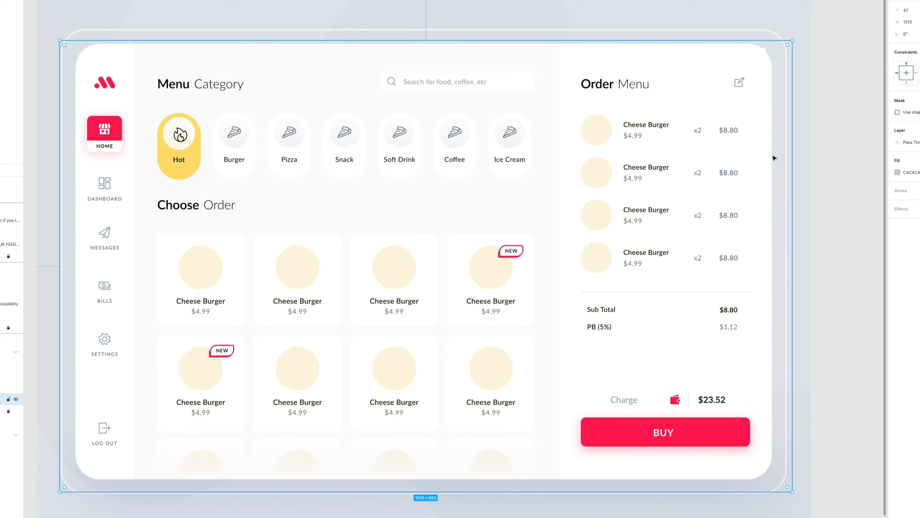
Reselect the mask and narrow it to 1456 so the edge of the Coffee Latte card shows beside the panel.
click(716, 134)
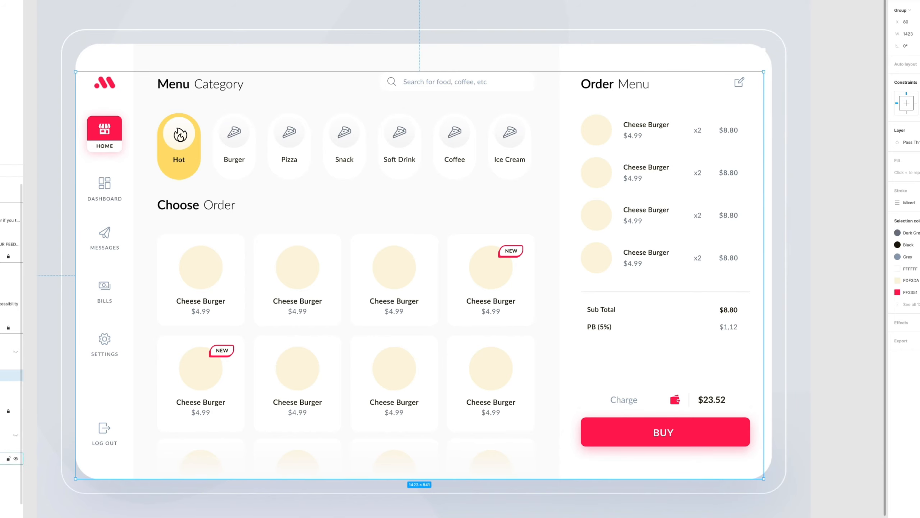
click(3, 399)
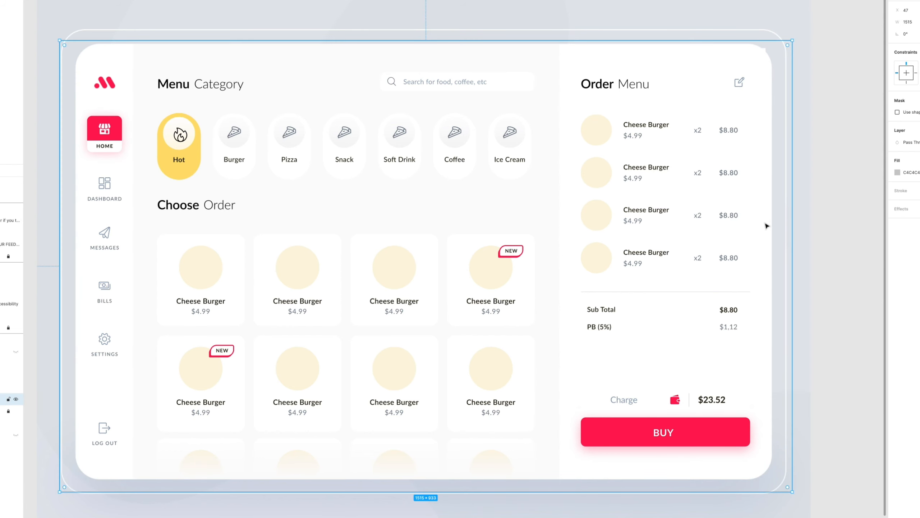
drag(792, 235, 764, 212)
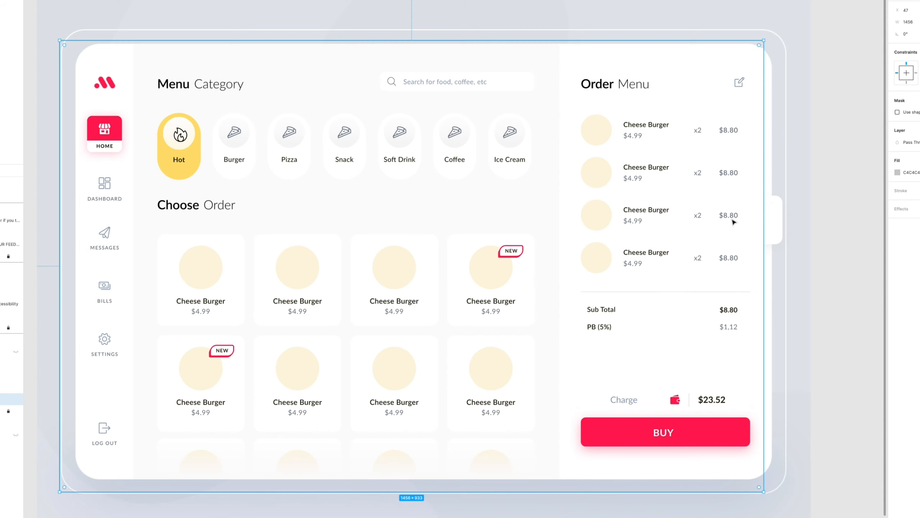
Narrow the mask to 183 to reveal the food-photo version, and widen it to 1545 to cover it again.
drag(764, 174, 148, 265)
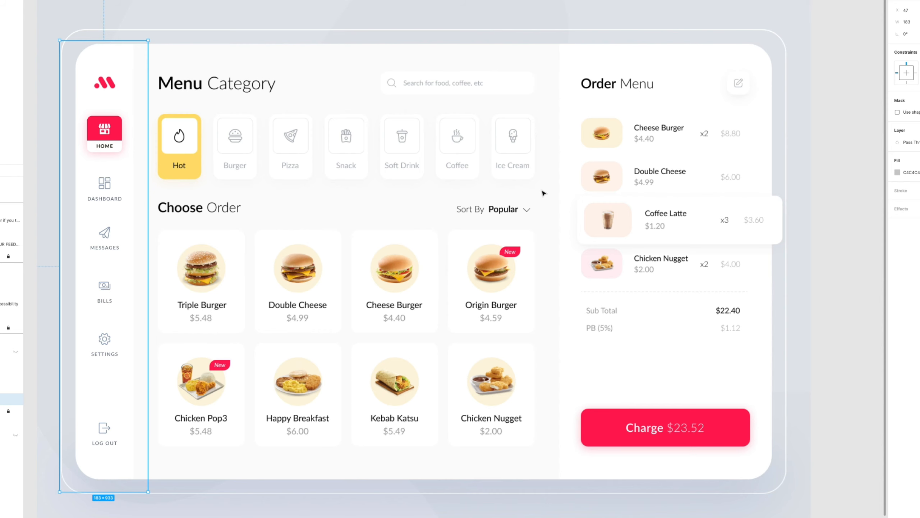
drag(149, 199, 808, 188)
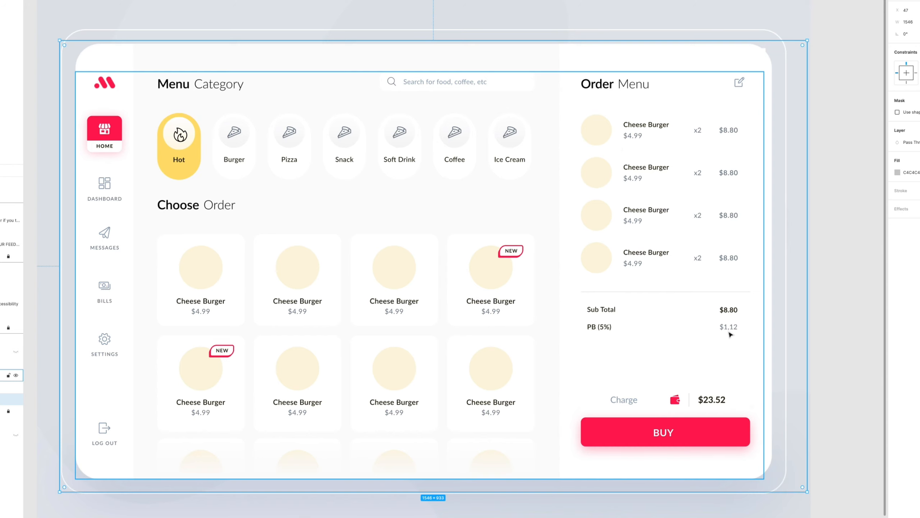
click(809, 277)
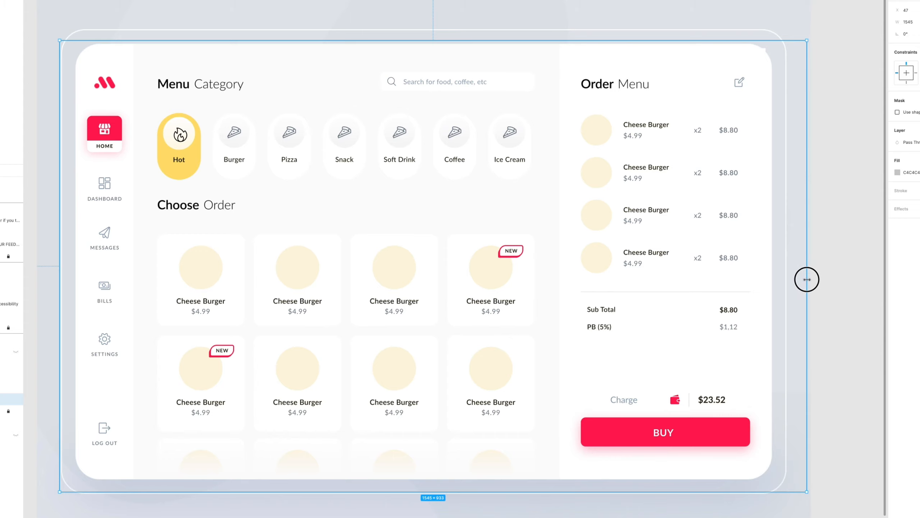
Narrow the mask to 1465, just past the Order Menu content, and deselect it.
mouse_move(806, 277)
mouse_down()
mouse_move(339, 318)
mouse_move(152, 357)
mouse_move(730, 313)
mouse_move(807, 295)
mouse_move(797, 314)
mouse_move(593, 325)
mouse_move(572, 324)
mouse_move(697, 323)
mouse_move(786, 307)
mouse_move(551, 312)
mouse_move(801, 293)
mouse_up()
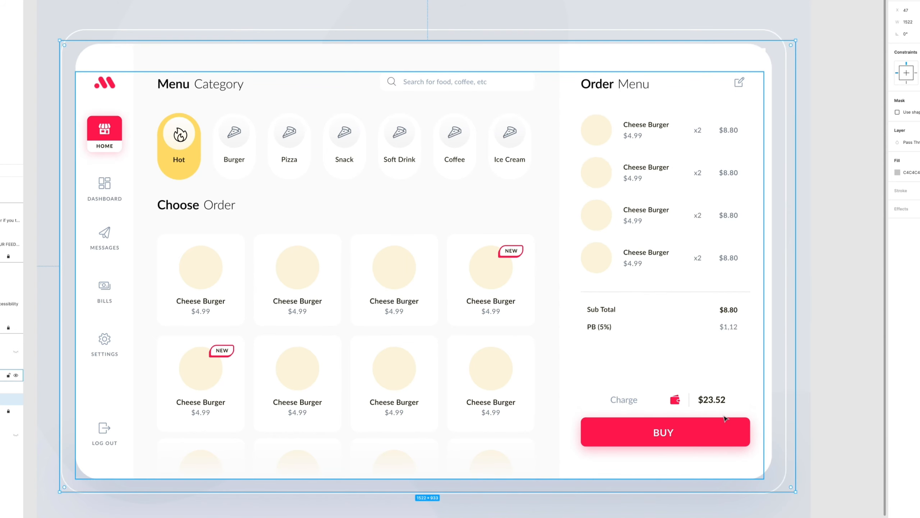
drag(796, 382, 768, 380)
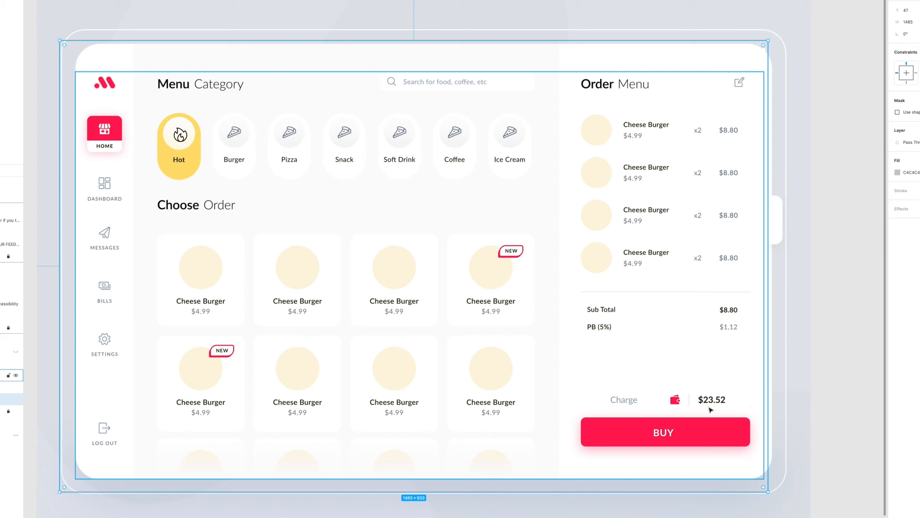
click(784, 396)
Reselect the mask, widen it to 1520 to cover the whole dashboard, and leave nothing selected.
click(119, 384)
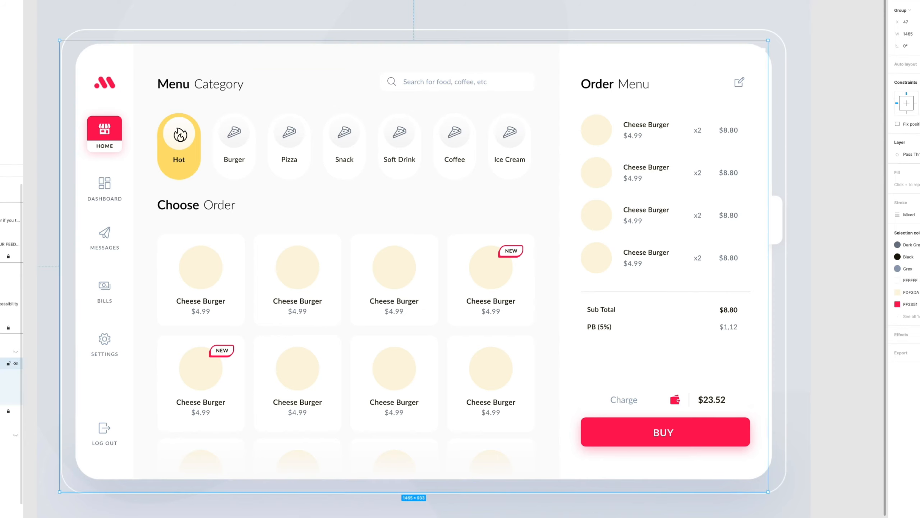
double_click(118, 384)
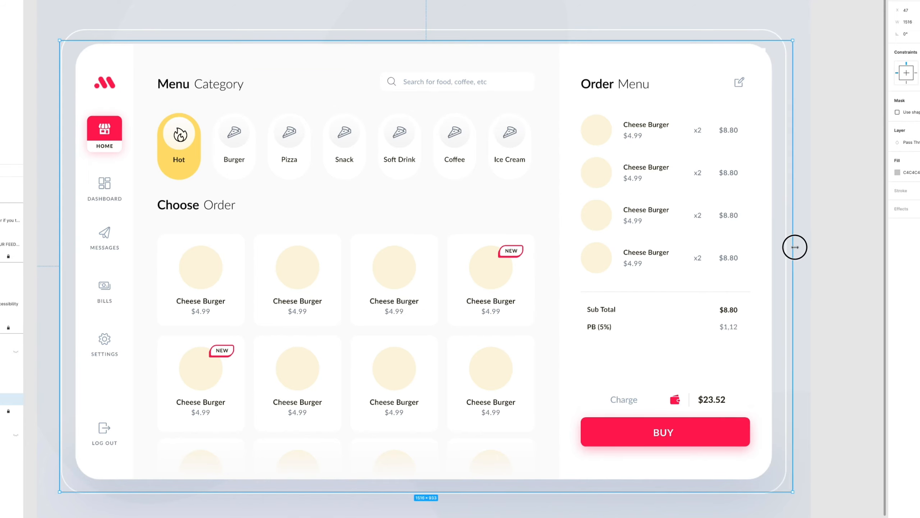
click(822, 283)
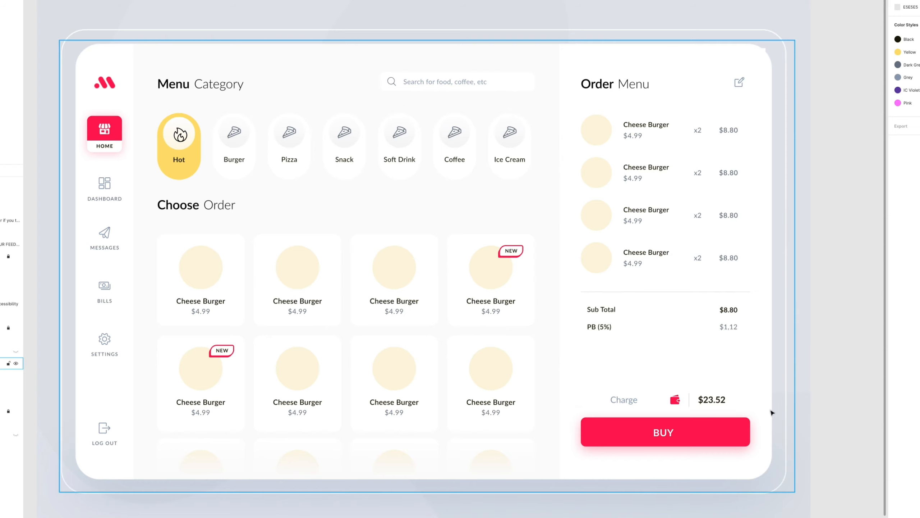
click(683, 436)
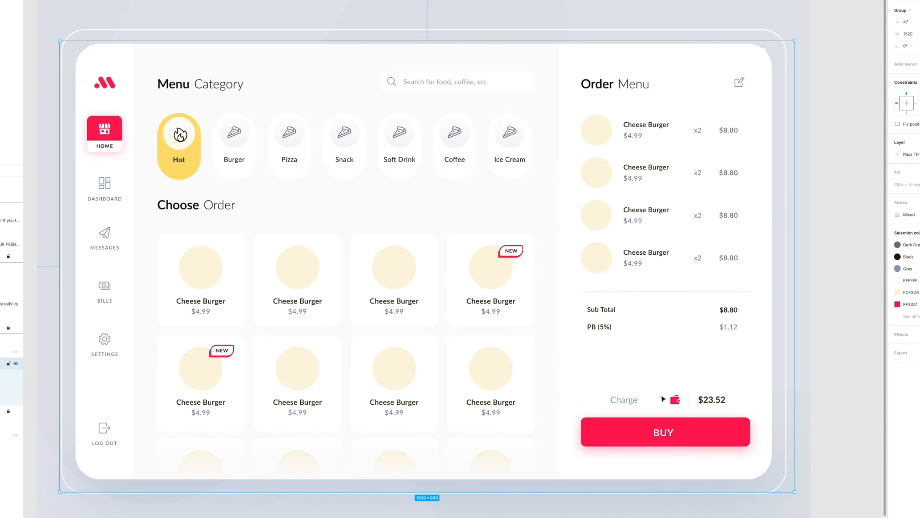
click(836, 307)
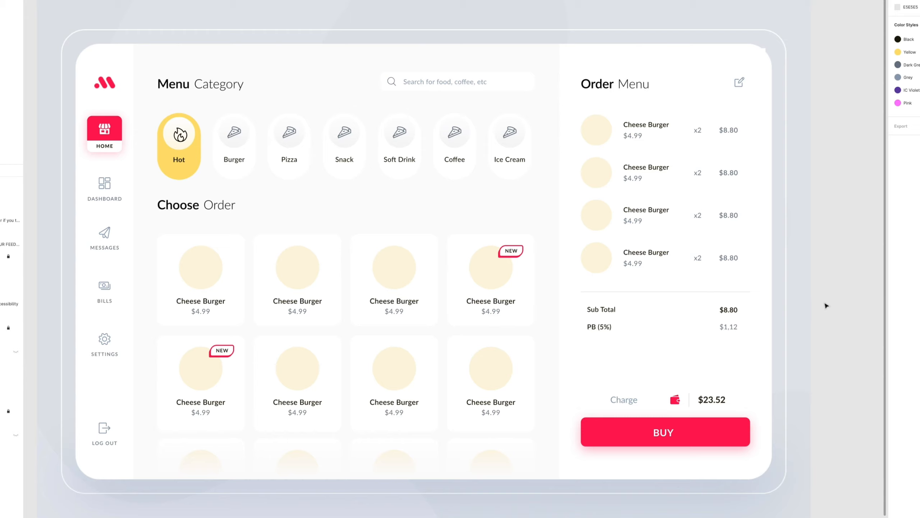
Bring the closing slide "I would love to hear your feedback" into view and frame it fully on the canvas.
key(space)
drag(742, 224, 613, 242)
drag(865, 227, 392, 249)
drag(870, 258, 359, 211)
drag(503, 259, 377, 271)
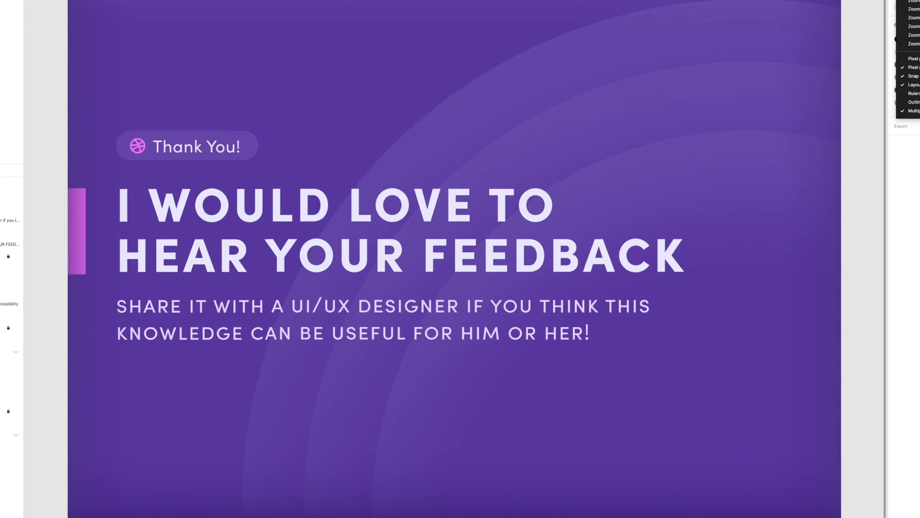
click(729, 69)
key(super+minus)
key(super+plus)
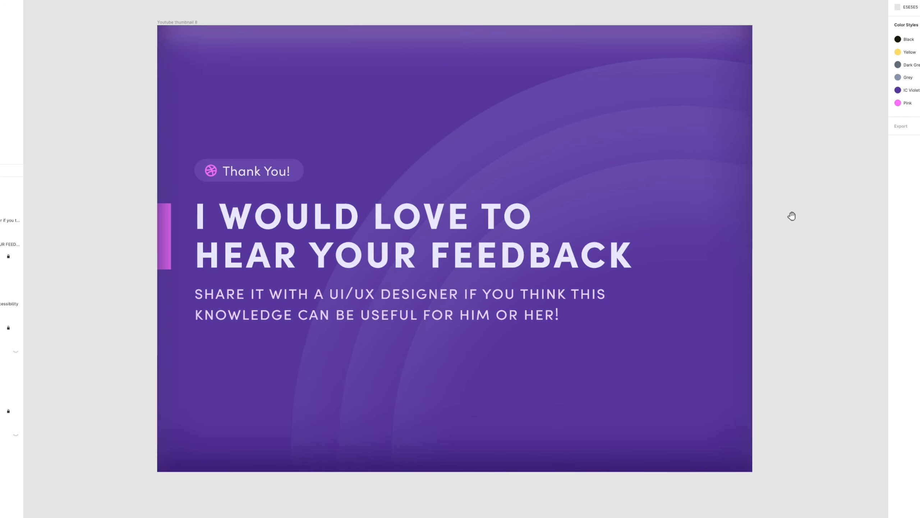
scroll(791, 214, right, 2)
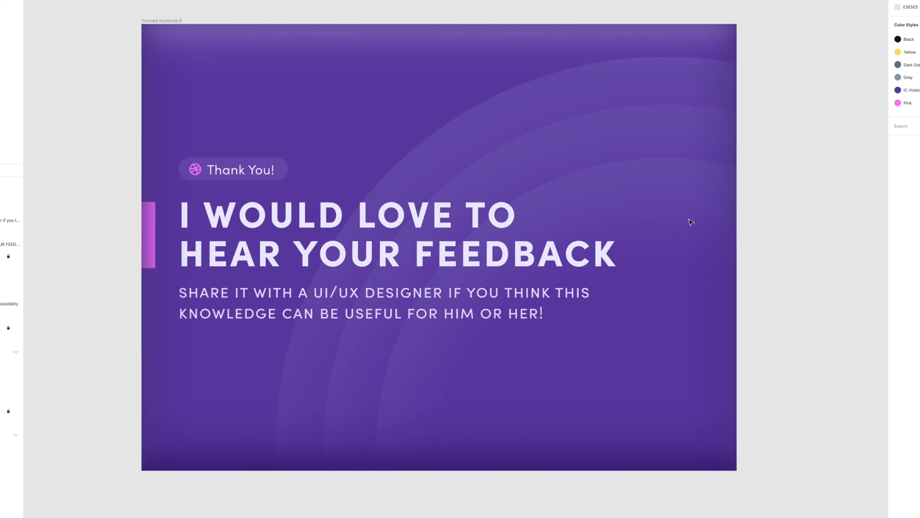